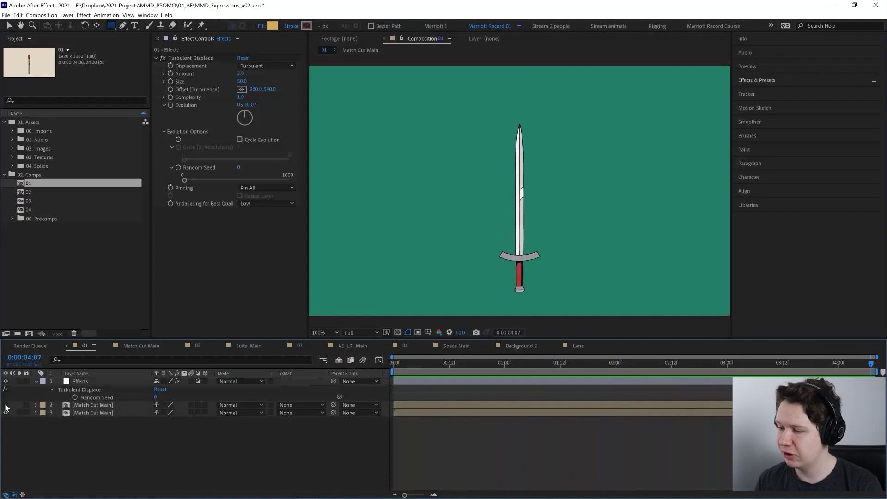
# - Reset Turbulent Displace on the Effects layer to its defaults, Amount 50.0 and Size 100.0
pyautogui.click(69, 404)
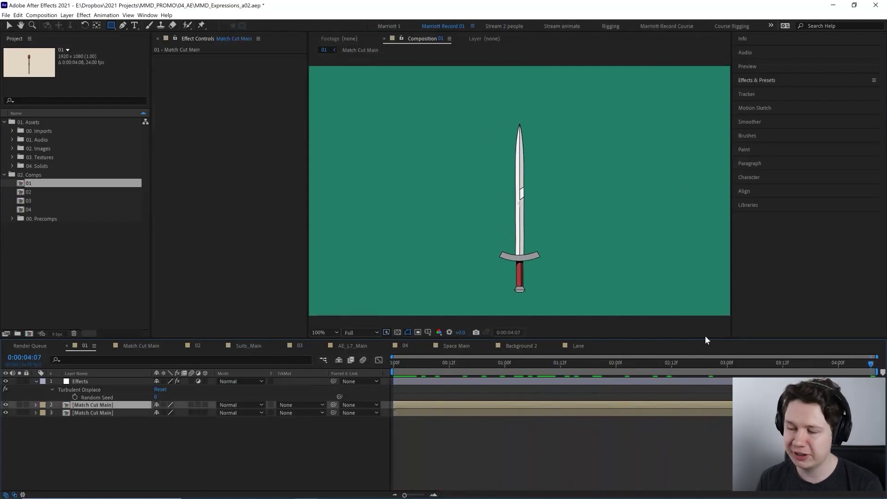
pyautogui.click(704, 382)
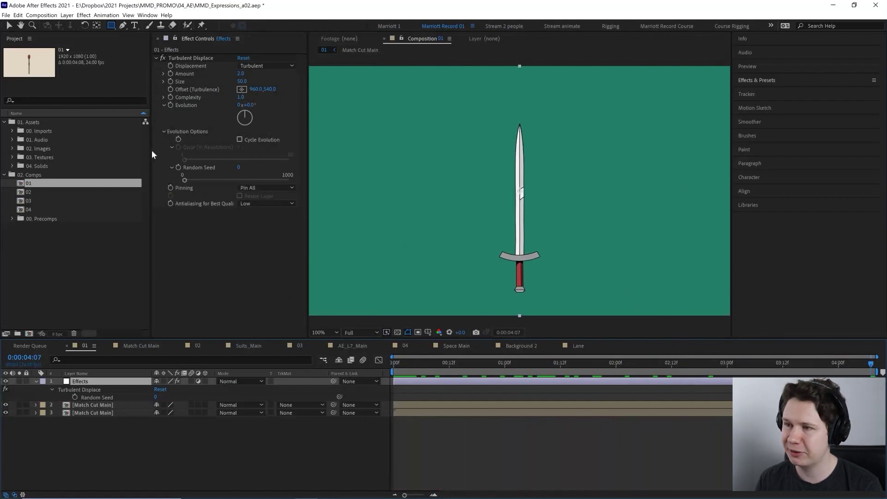
pyautogui.click(175, 59)
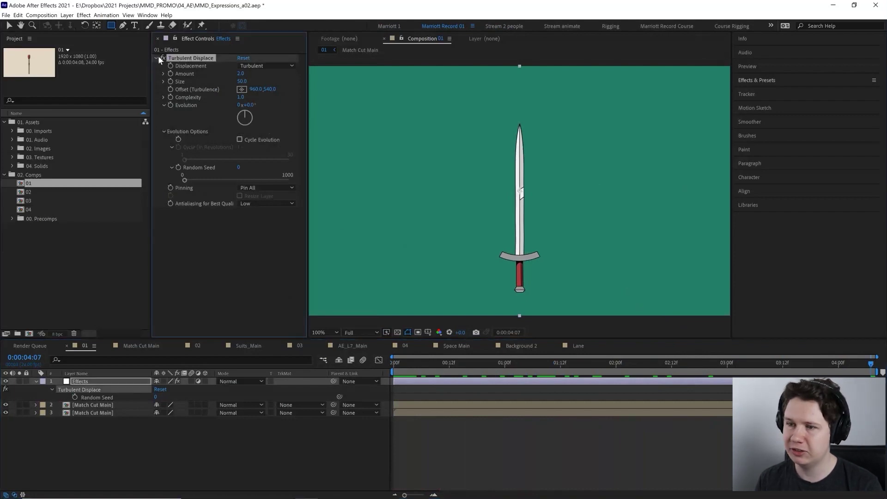
pyautogui.click(158, 54)
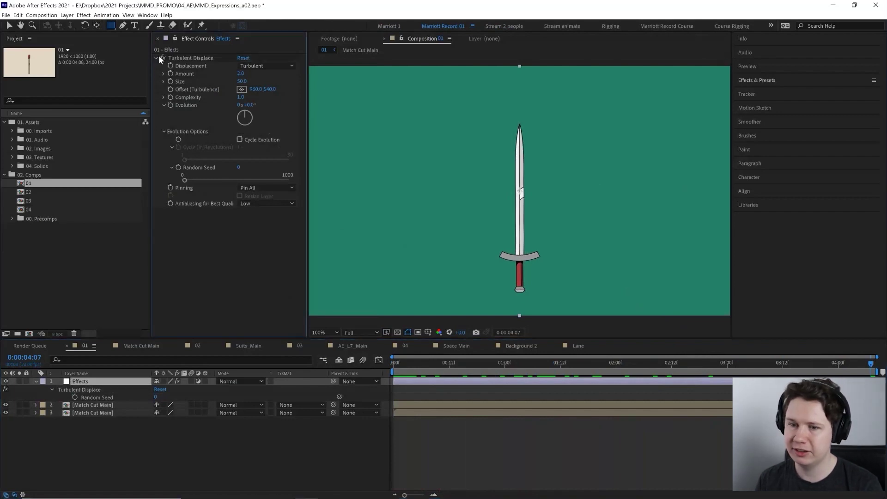
pyautogui.click(243, 59)
# - Scrub the timeline to check the wavy sword, then add an expression to Random Seed
pyautogui.moveTo(441, 363); pyautogui.dragTo(858, 364)
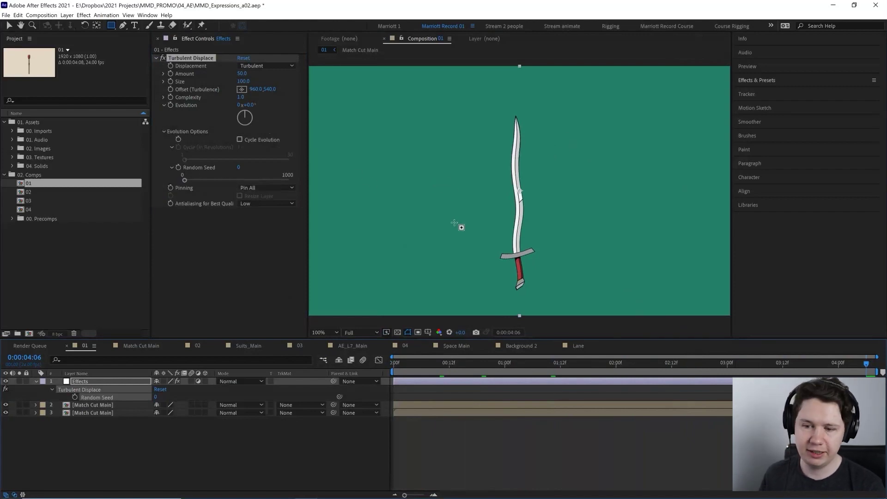
pyautogui.moveTo(481, 362); pyautogui.dragTo(678, 362)
pyautogui.moveTo(860, 352); pyautogui.dragTo(876, 354)
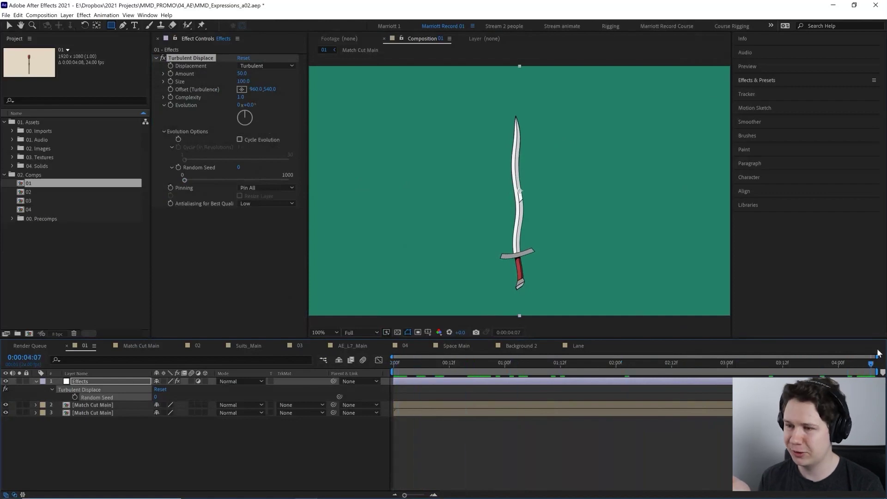
pyautogui.keyDown('alt'); pyautogui.click(180, 167); pyautogui.keyUp('alt')
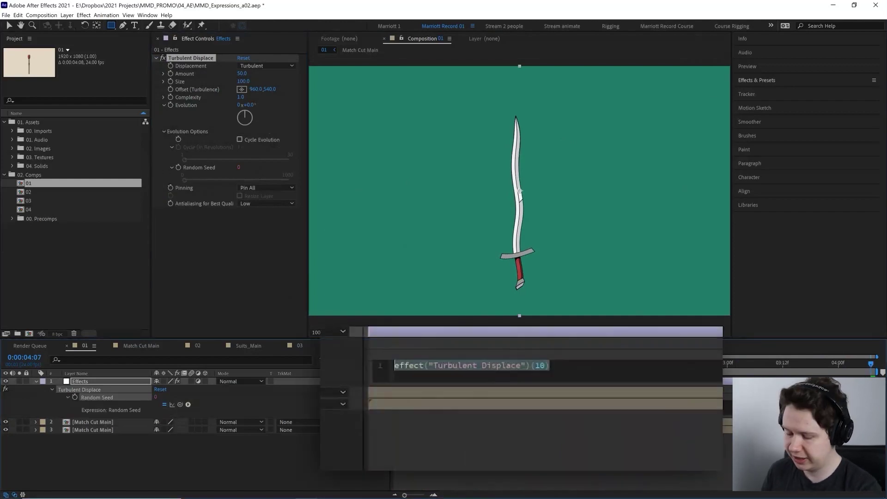
# - Set the Random Seed expression to time, preview the boiling sword, and set Size to 20.0
pyautogui.write('time')
pyautogui.click(619, 442)
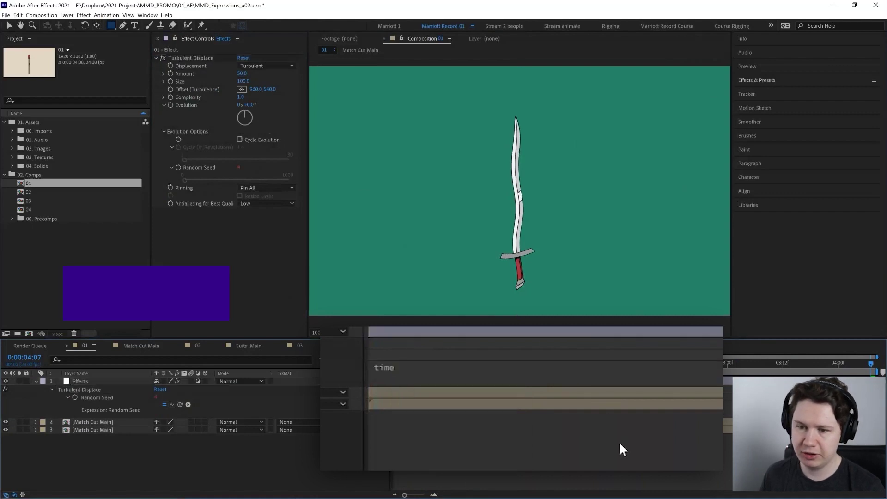
pyautogui.press('space')
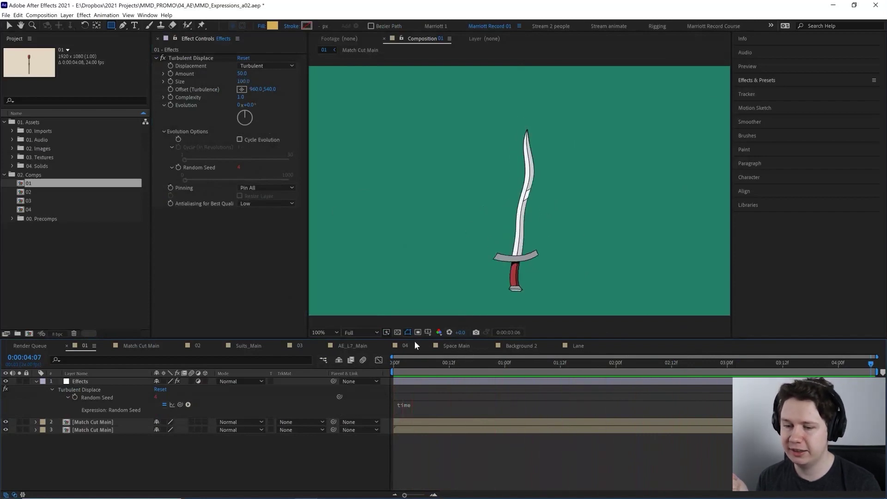
pyautogui.click(244, 81)
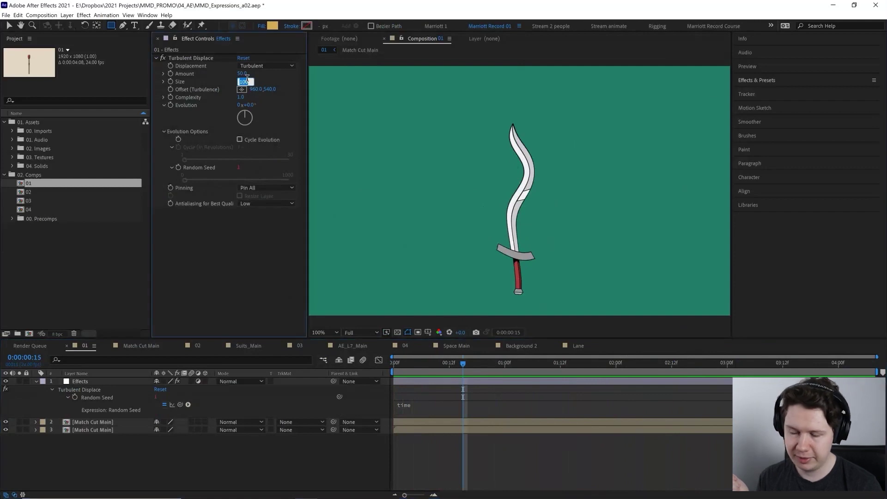
pyautogui.press('Return')
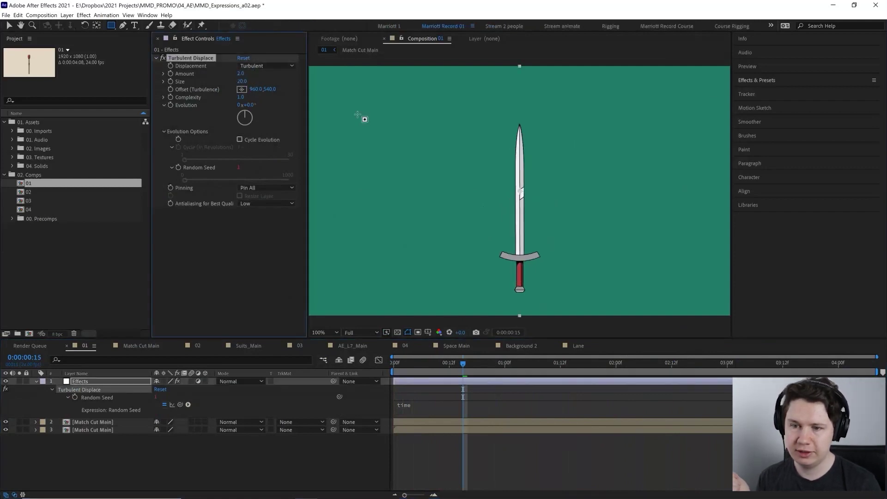
# - Set Turbulent Displace to Amount 5.0 and Size 50.0, and preview the sword wobble
pyautogui.press('space')
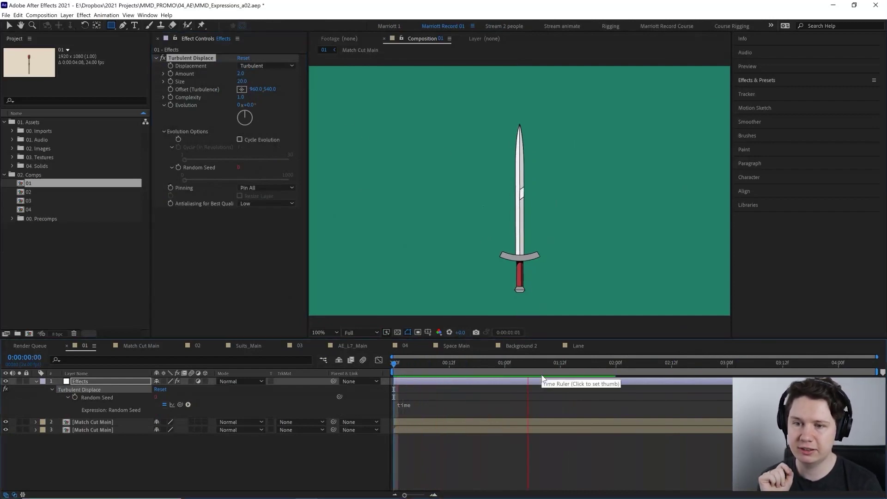
pyautogui.click(523, 359)
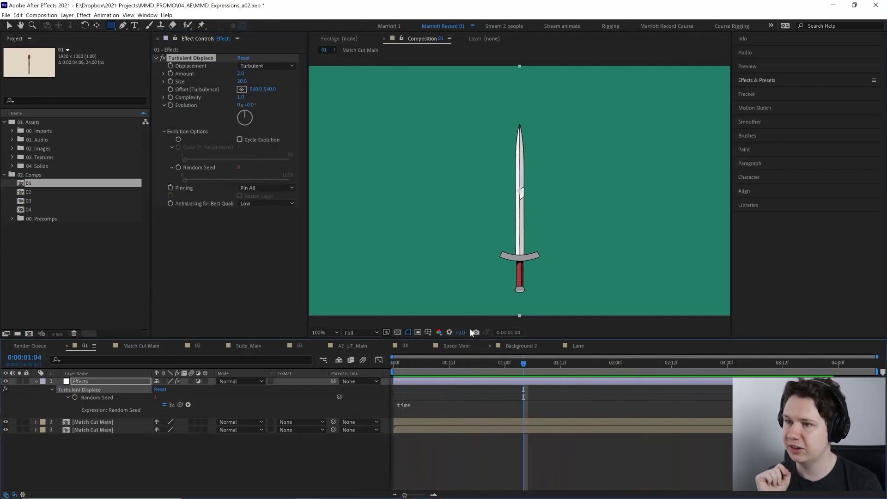
pyautogui.click(241, 73)
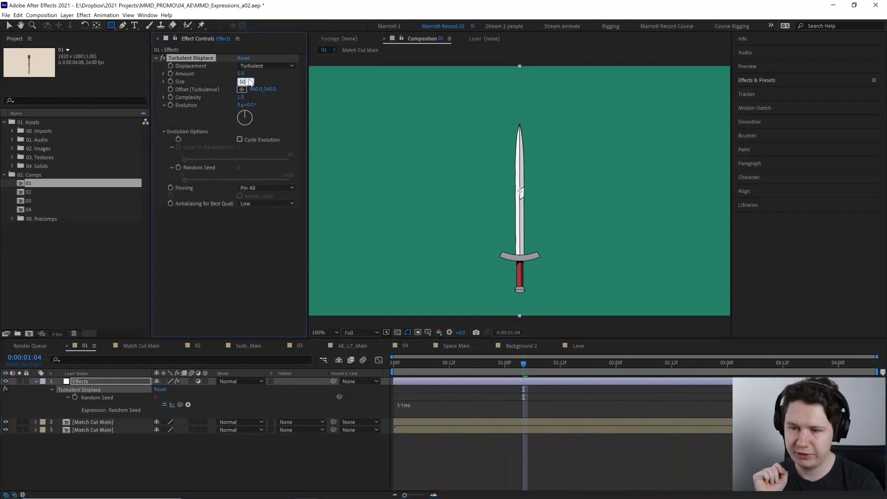
pyautogui.press('Home')
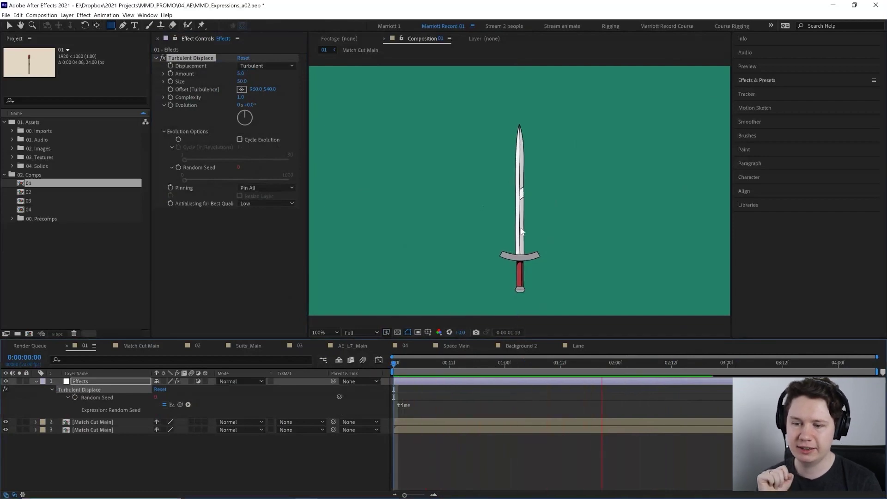
pyautogui.scroll(2, 504, 305)
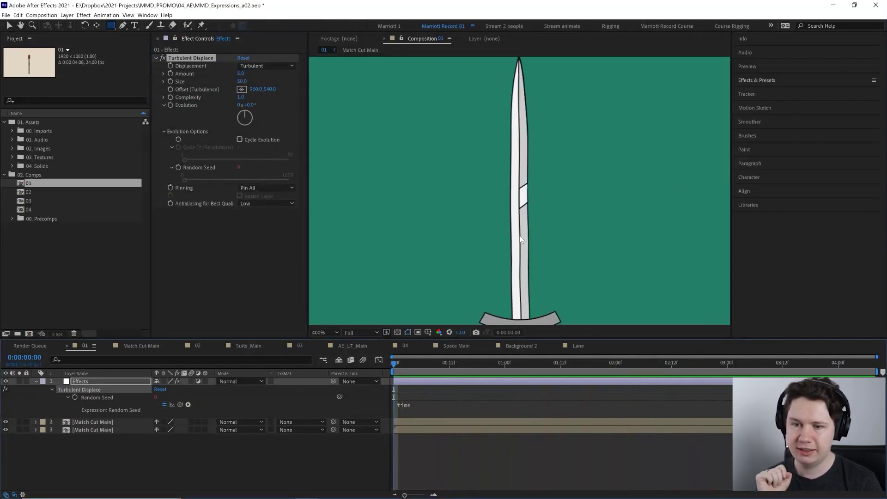
pyautogui.scroll(2, 522, 153)
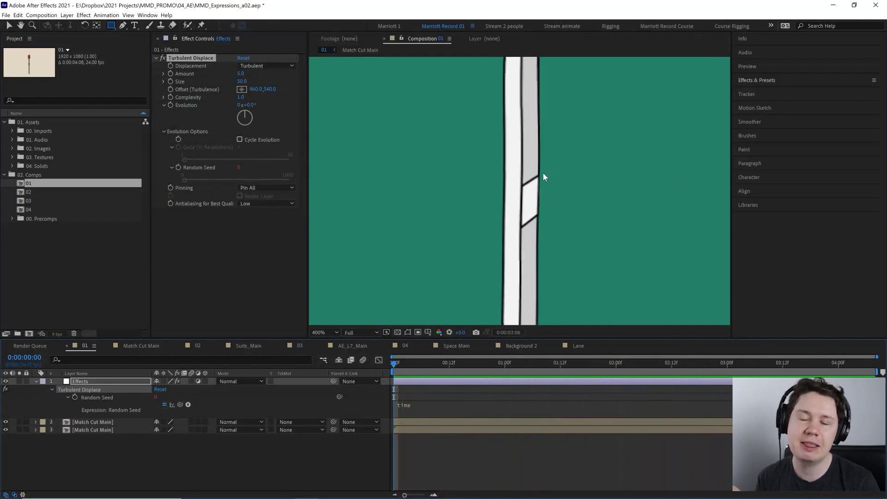
pyautogui.scroll(-2, 536, 170)
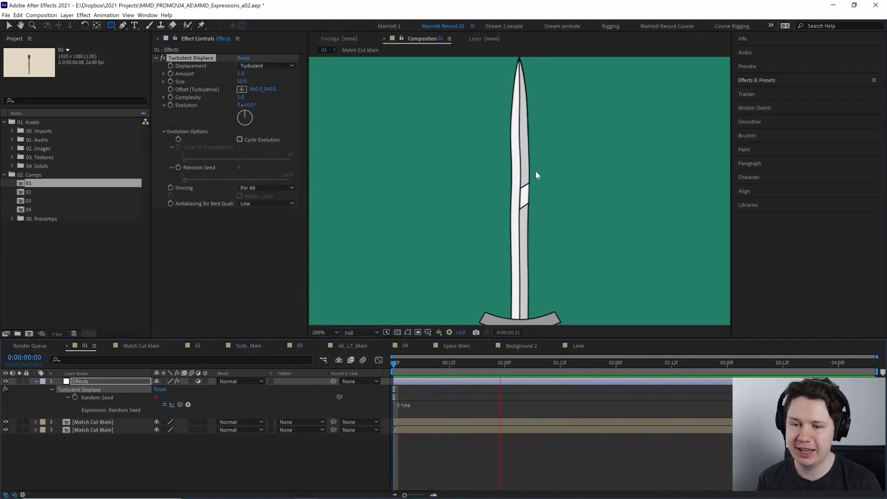
pyautogui.click(537, 361)
pyautogui.scroll(-2, 534, 211)
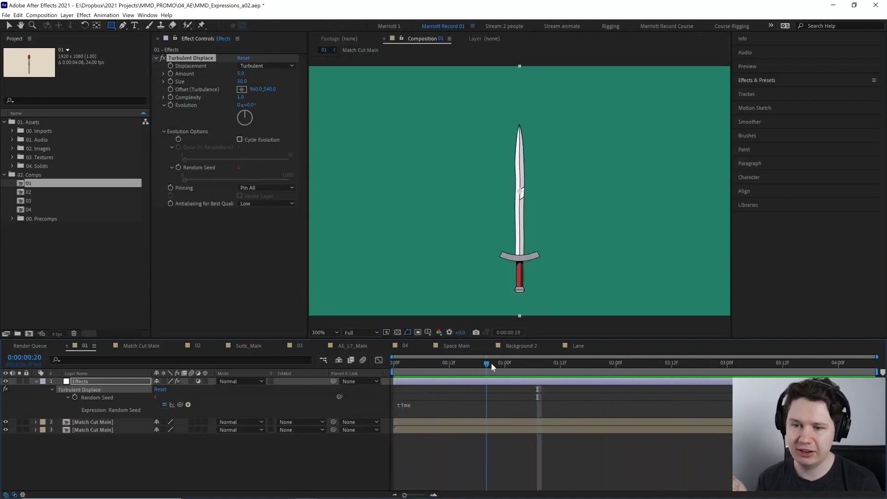
pyautogui.click(422, 401)
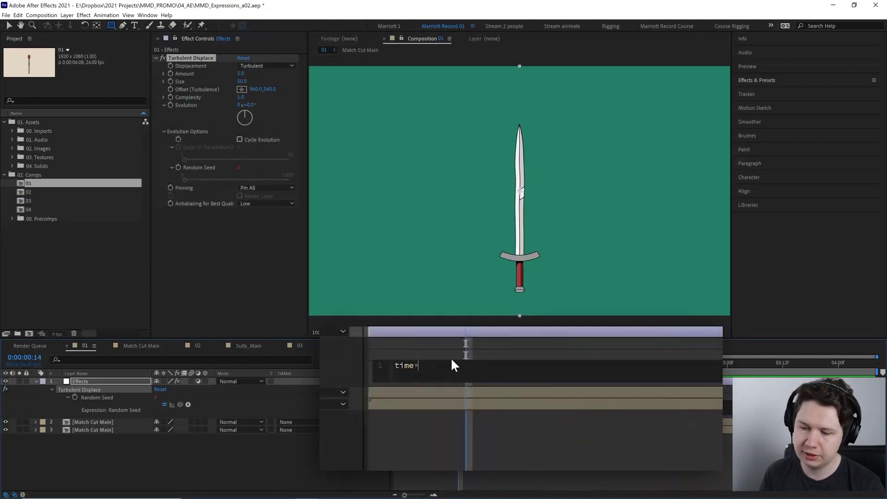
# - Commit the time*4 Random Seed expression and preview the faster wobble from the start
pyautogui.click(553, 181)
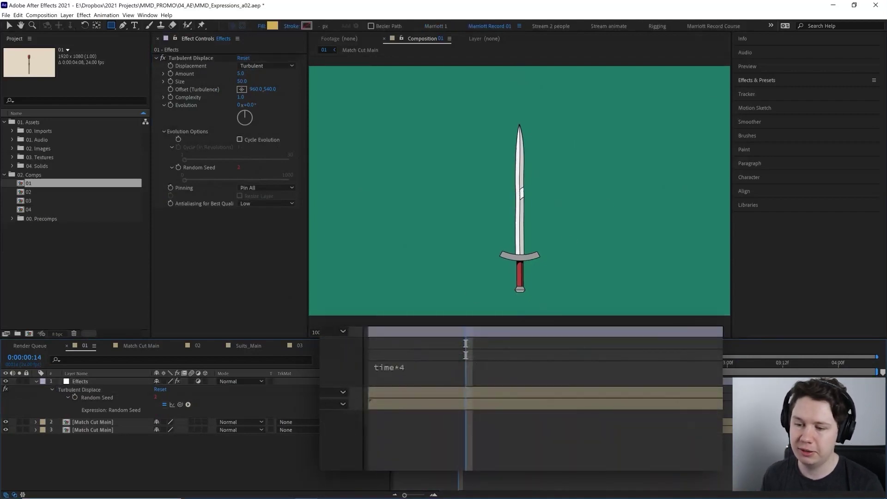
pyautogui.press('Home')
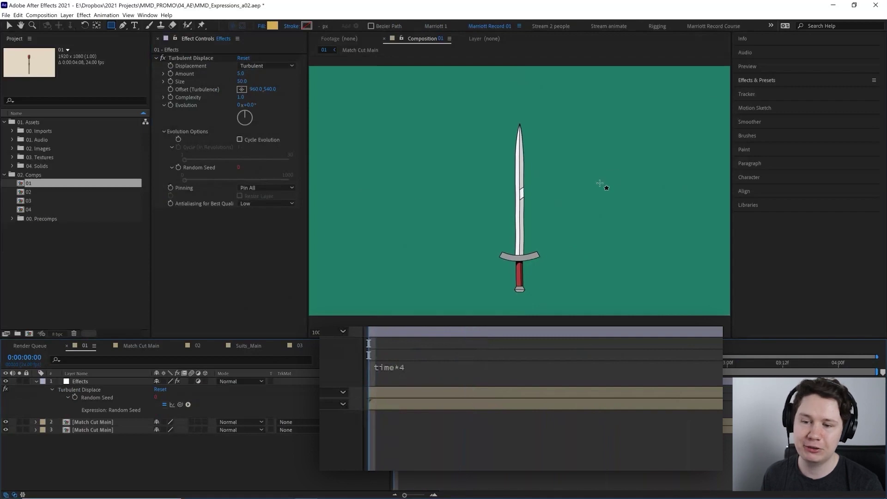
pyautogui.press('space')
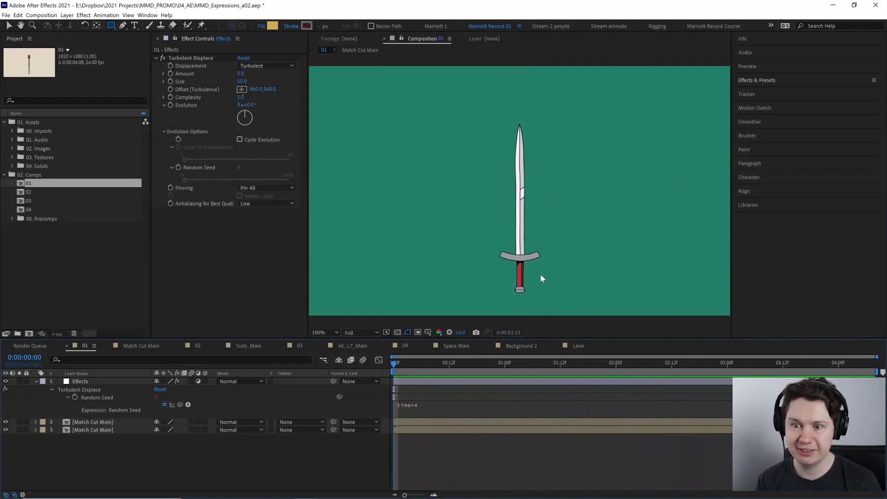
pyautogui.scroll(1, 503, 220)
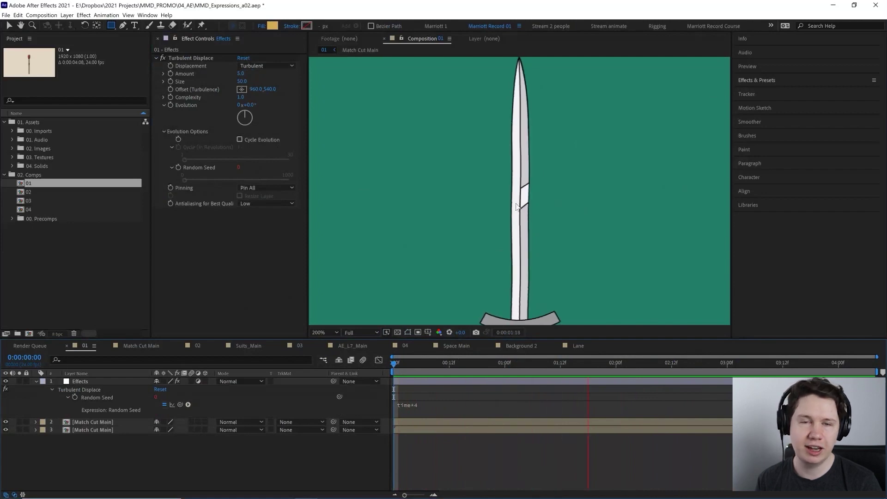
pyautogui.scroll(-1, 515, 206)
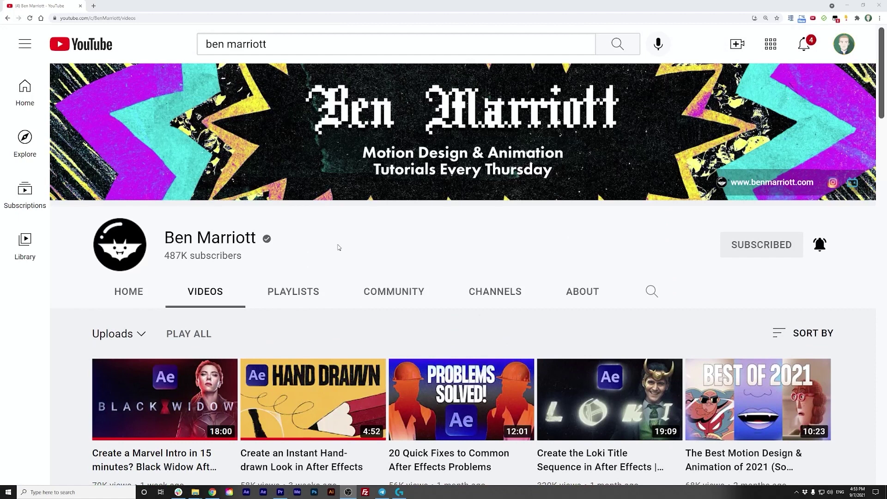
# - Play 'Create an Instant Hand-drawn Look in After Effects' from the channel's uploads
pyautogui.scroll(-3, 339, 247)
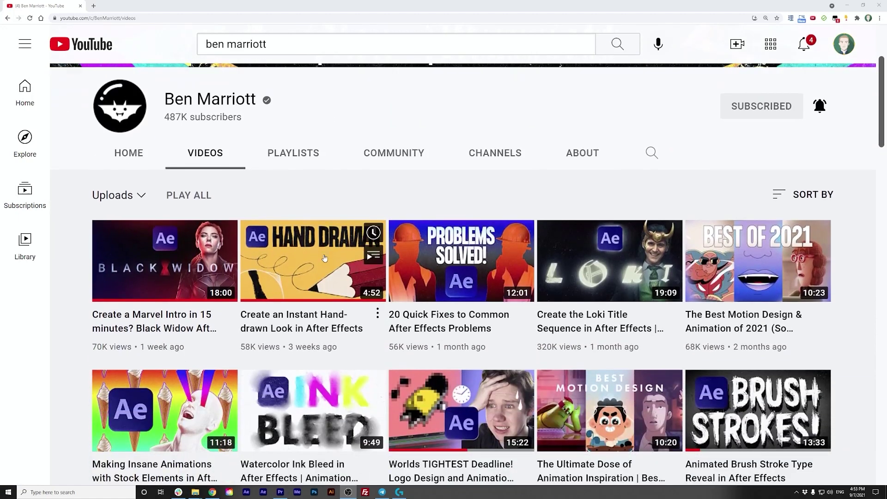
pyautogui.click(322, 261)
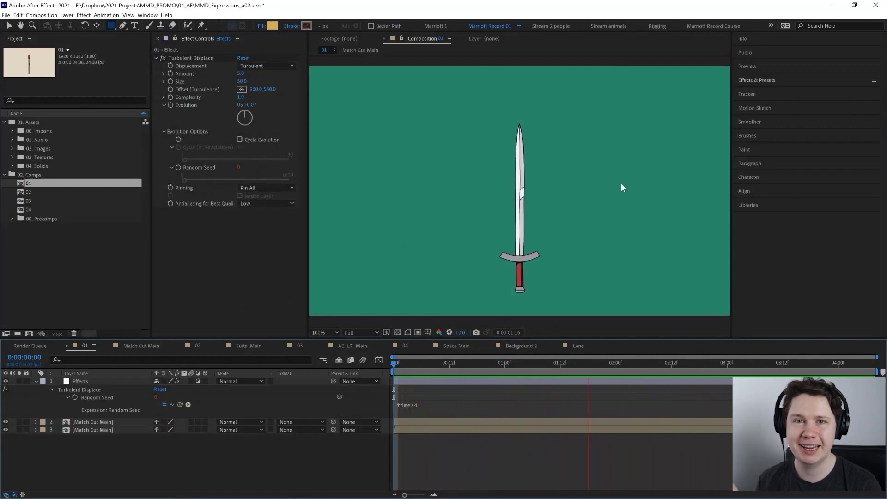
# - Stop the preview, return to the first frame, hide layer 2, and replay to compare
pyautogui.click(463, 364)
pyautogui.click(397, 364)
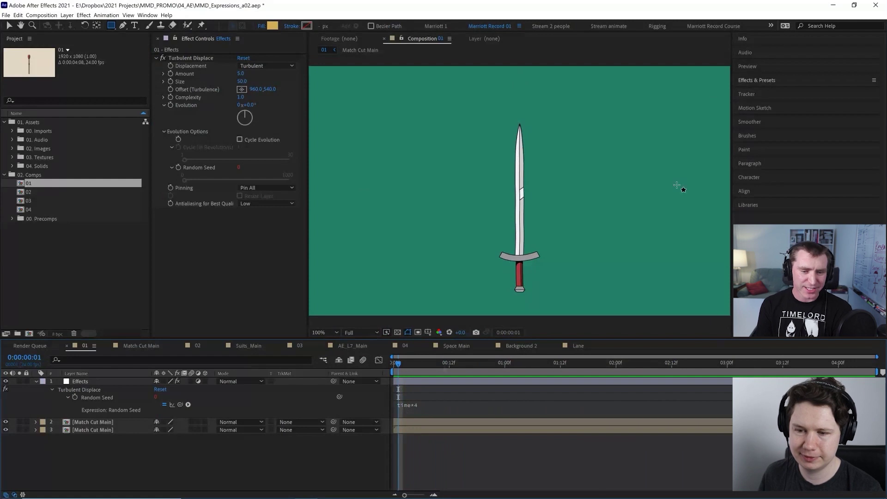
pyautogui.press('Home')
pyautogui.click(5, 422)
pyautogui.press('space')
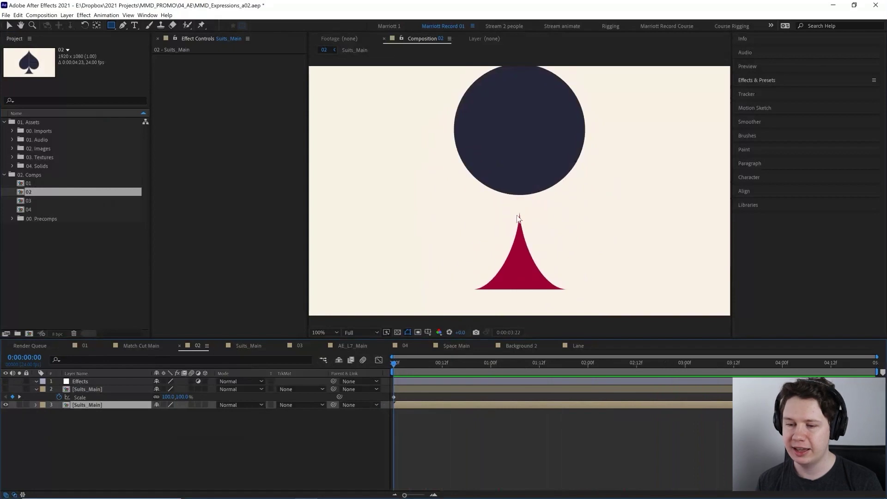
pyautogui.click(483, 229)
pyautogui.moveTo(412, 364); pyautogui.dragTo(285, 371)
pyautogui.press('space')
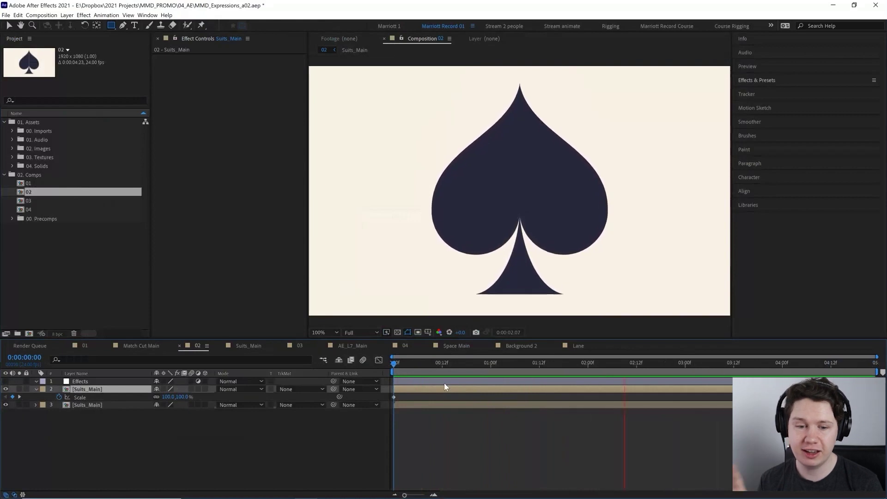
pyautogui.click(403, 380)
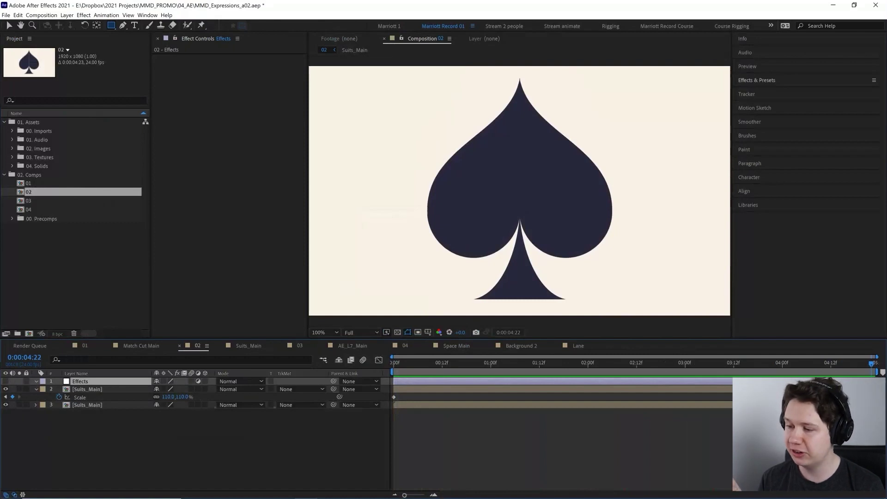
# - Search 'tran' in Effects & Presets and apply Transform to the Effects layer
pyautogui.click(759, 81)
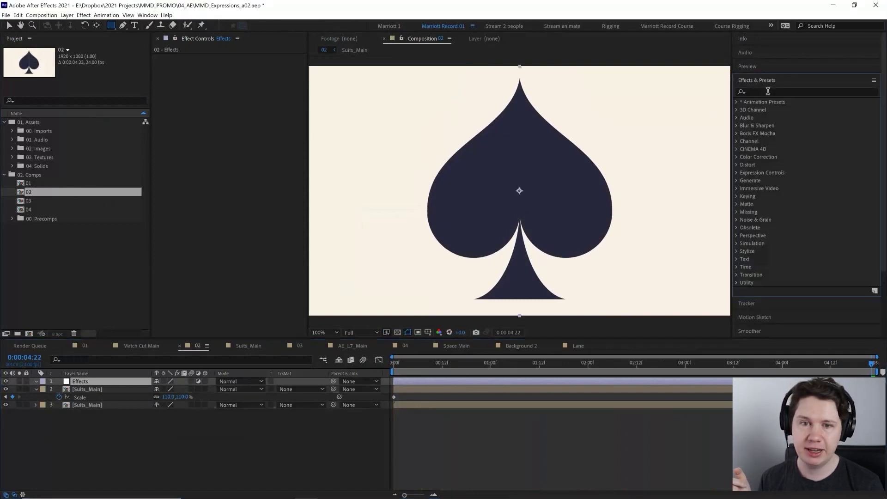
pyautogui.click(768, 92)
pyautogui.write('tra')
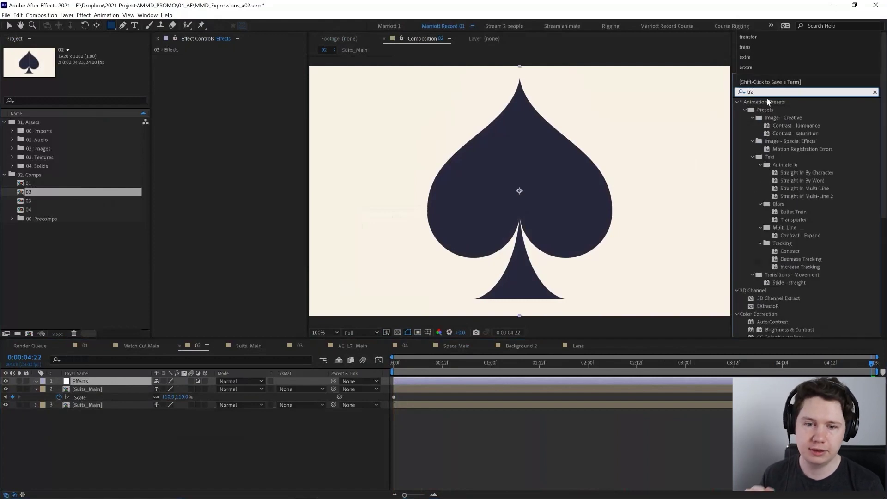
pyautogui.write('n')
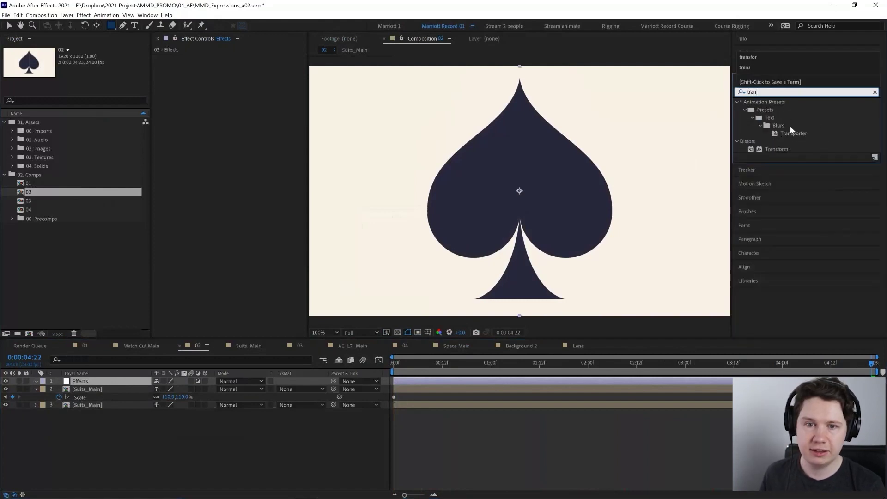
pyautogui.doubleClick(780, 148)
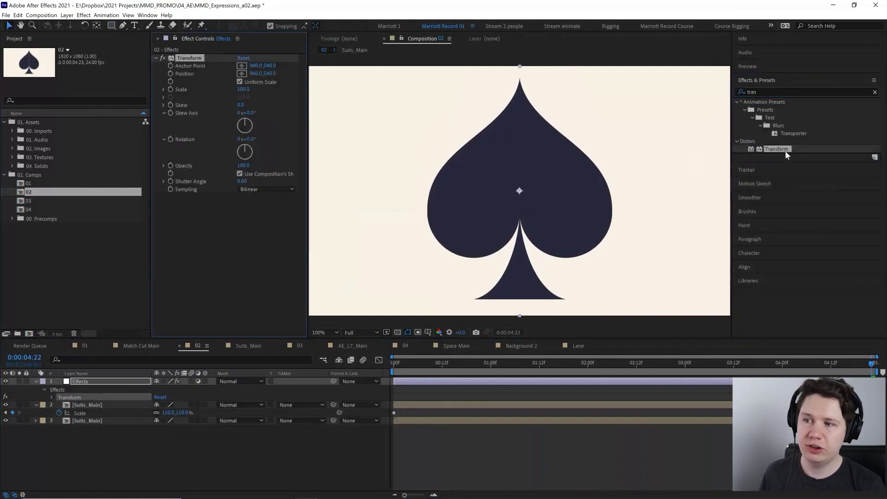
pyautogui.click(755, 81)
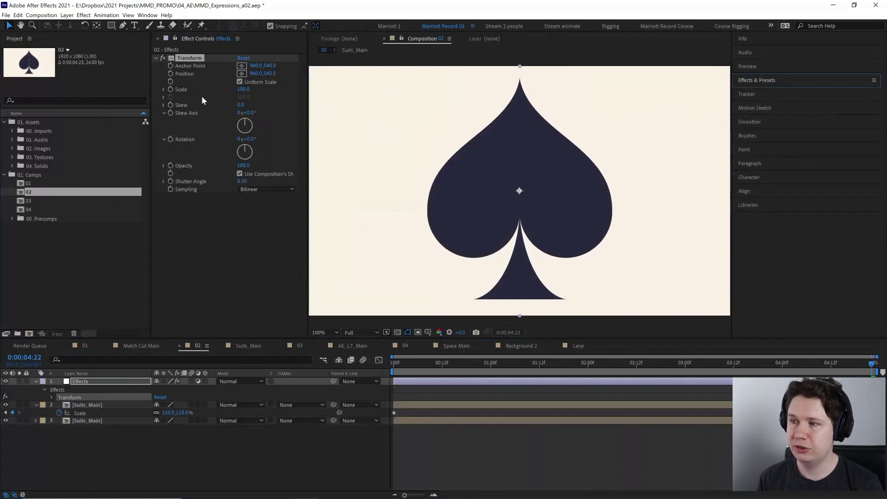
# - Test a 96% Transform scale, reset the effect to defaults, and add a Position expression
pyautogui.moveTo(241, 90); pyautogui.dragTo(271, 161)
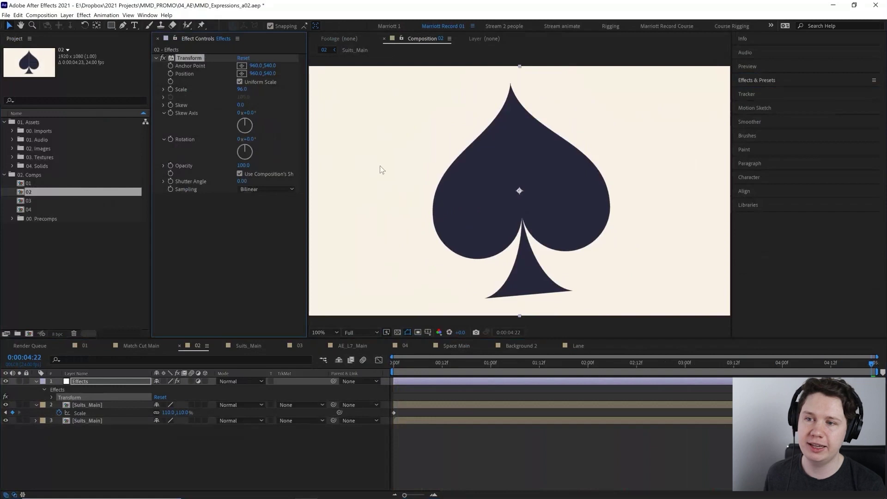
pyautogui.click(244, 57)
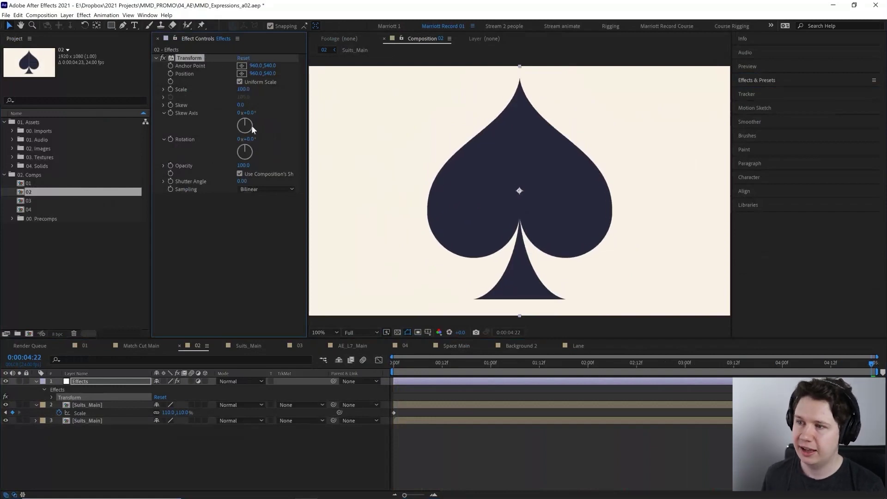
pyautogui.keyDown('alt'); pyautogui.click(171, 74); pyautogui.keyUp('alt')
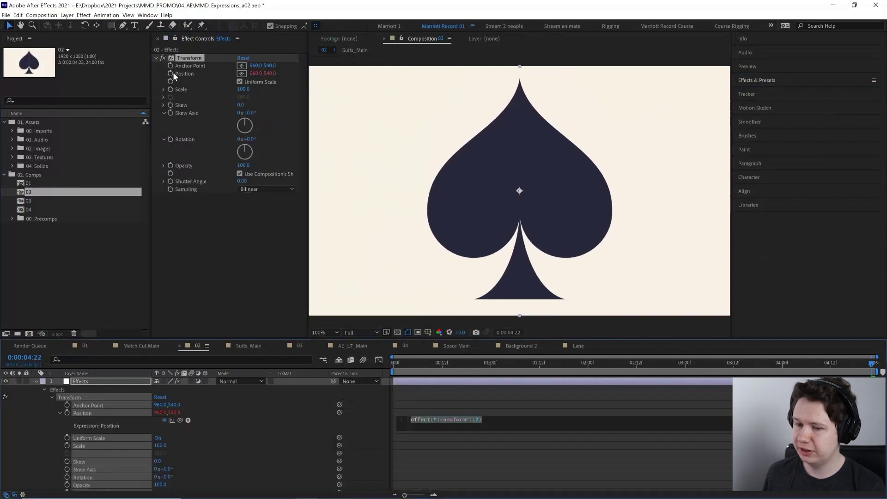
# - Enter wiggle(12,1) as the Transform Position expression
pyautogui.write('wi')
pyautogui.write('e')
pyautogui.press('Return')
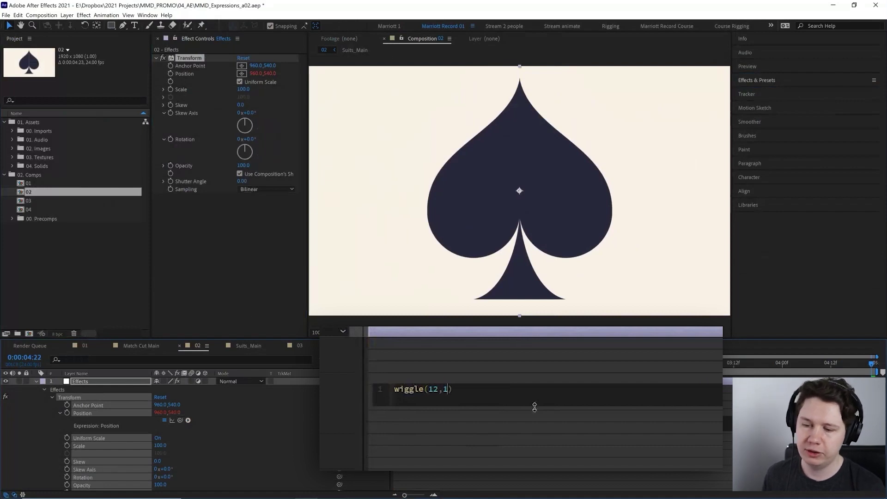
pyautogui.moveTo(429, 389); pyautogui.dragTo(449, 389)
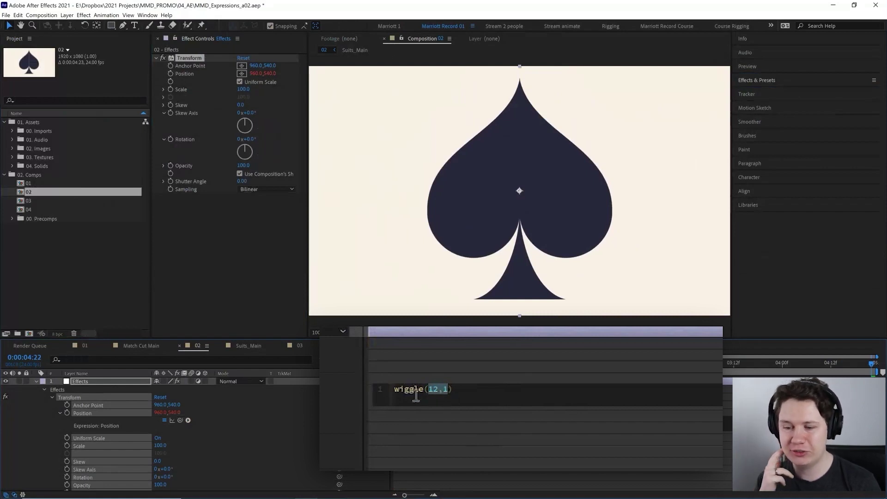
pyautogui.click(480, 370)
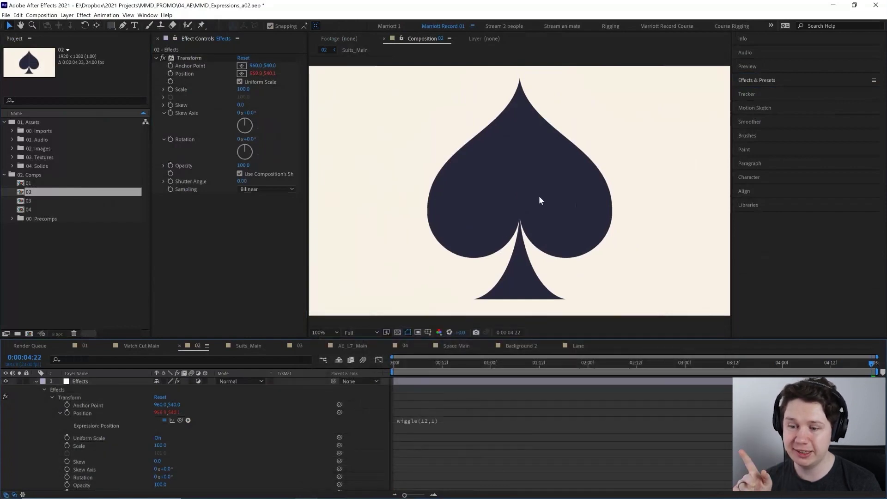
# - Preview the spade's wiggle jitter, zooming and panning to inspect the stem
pyautogui.click(395, 363)
pyautogui.press('space')
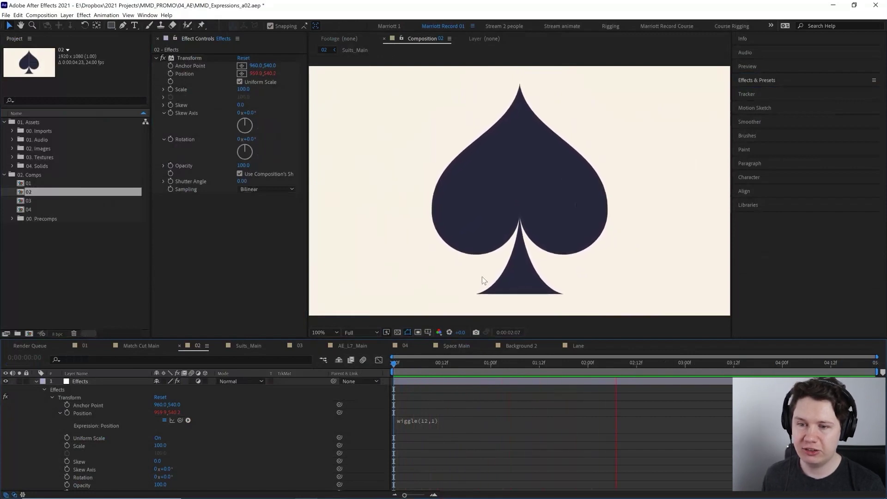
pyautogui.click(437, 364)
pyautogui.scroll(4, 539, 261)
pyautogui.moveTo(545, 279); pyautogui.dragTo(506, 188)
pyautogui.moveTo(505, 250); pyautogui.dragTo(573, 120)
pyautogui.click(410, 362)
pyautogui.press('v')
pyautogui.press('space')
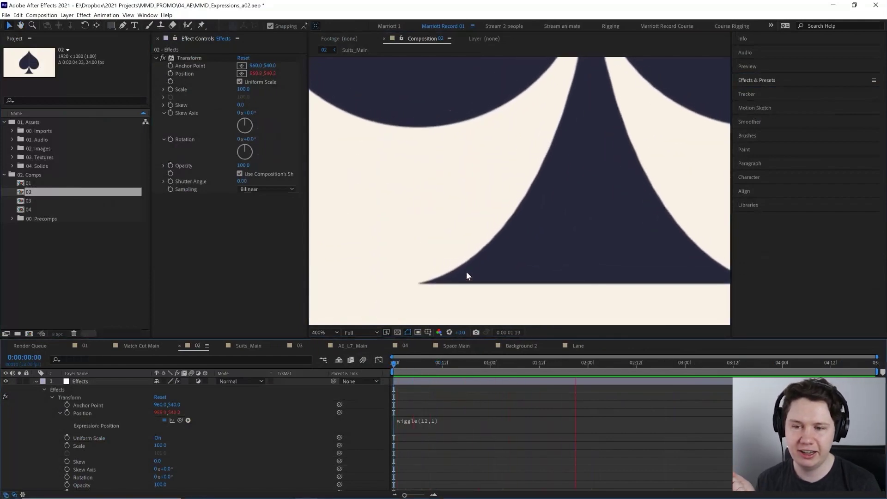
pyautogui.press(',')
pyautogui.press(',')
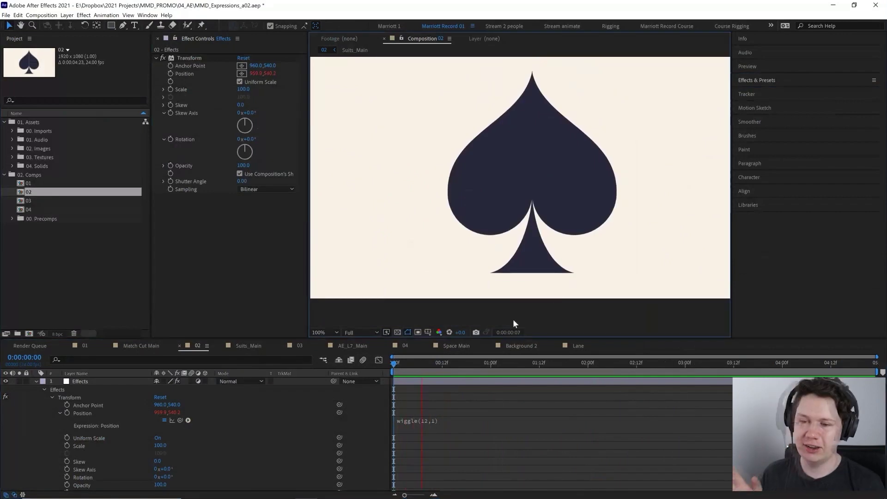
pyautogui.click(453, 366)
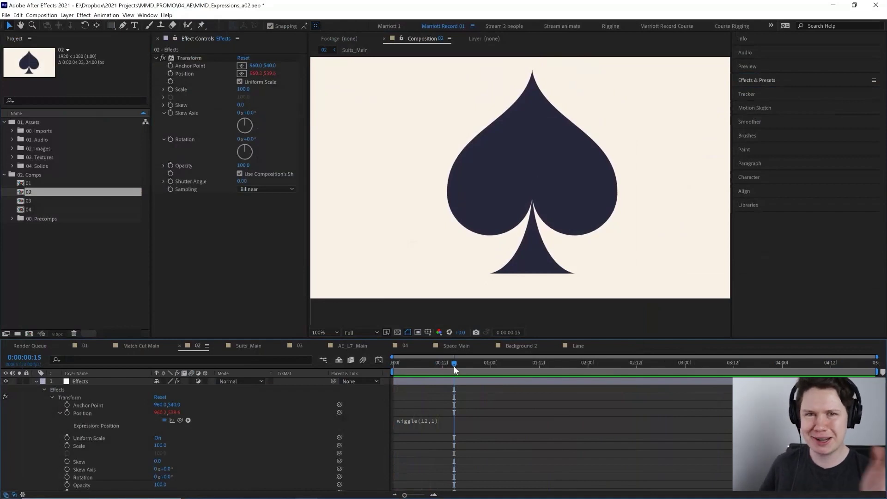
pyautogui.click(581, 127)
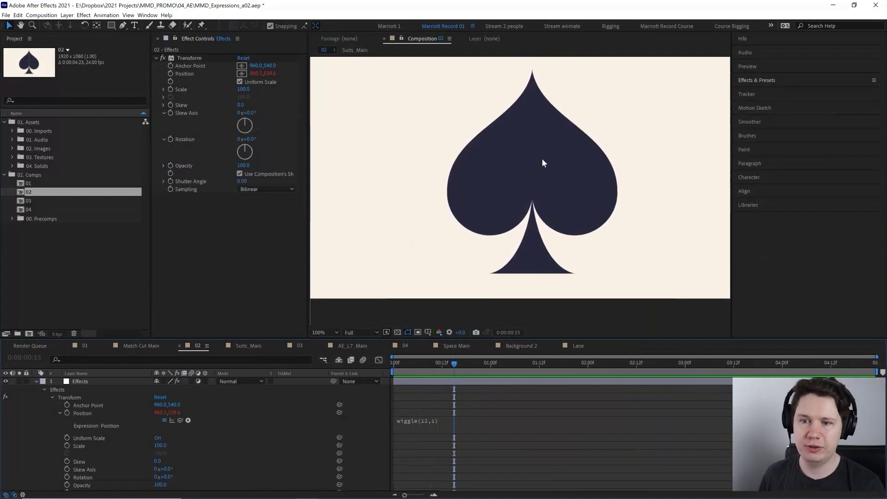
pyautogui.click(425, 367)
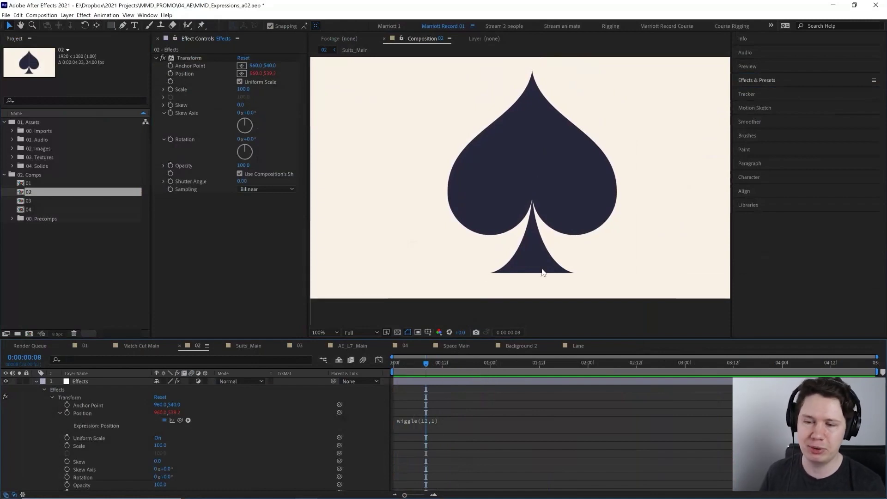
pyautogui.press('space')
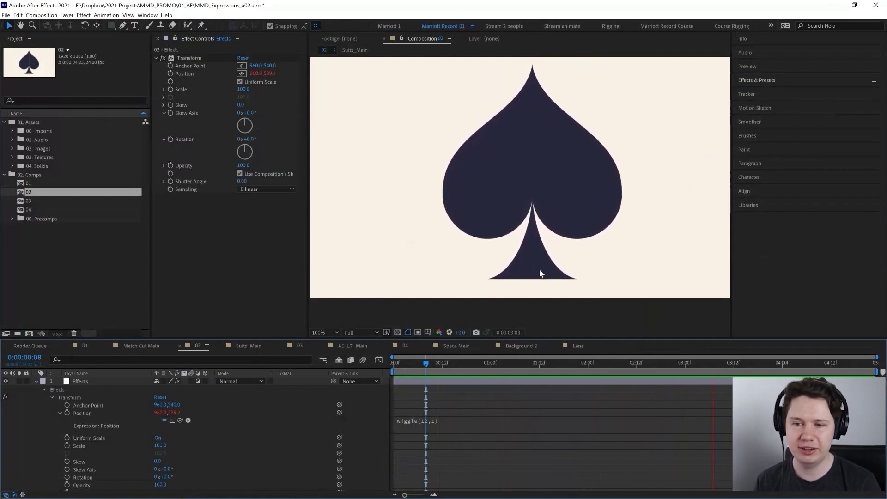
pyautogui.scroll(2, 539, 273)
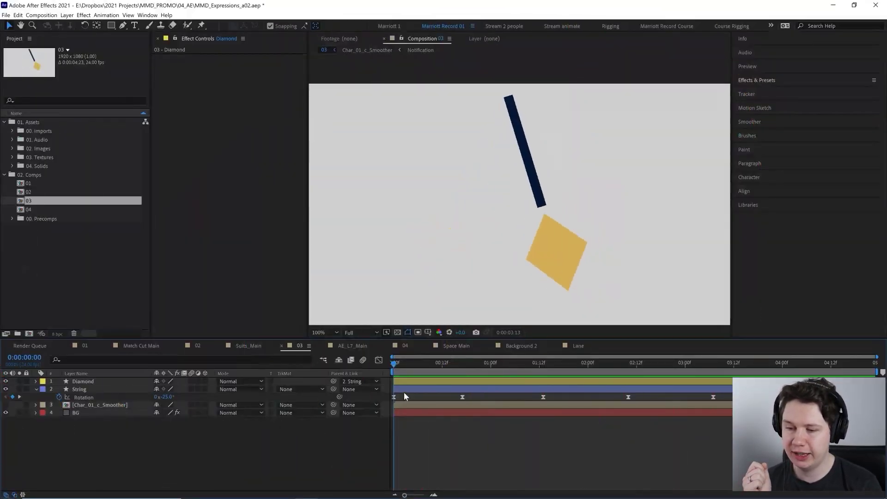
# - Preview the pendulum swing from the first frame with the String layer selected
pyautogui.click(405, 369)
pyautogui.click(510, 131)
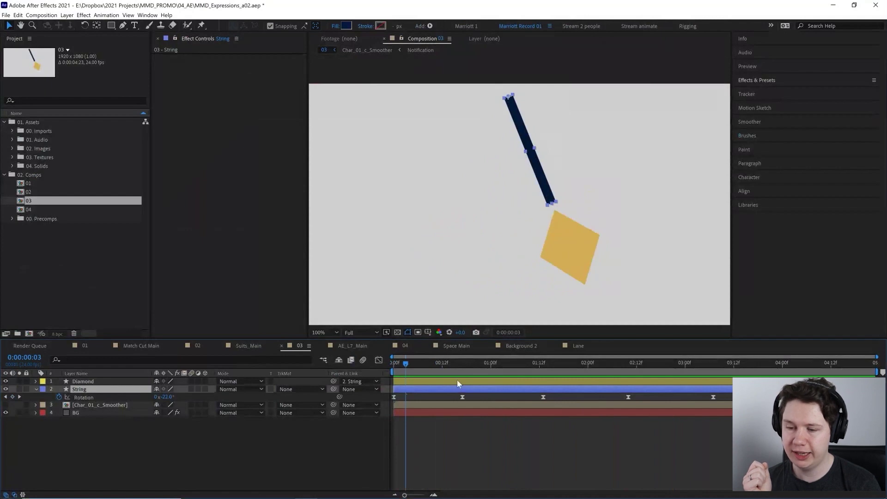
pyautogui.click(413, 383)
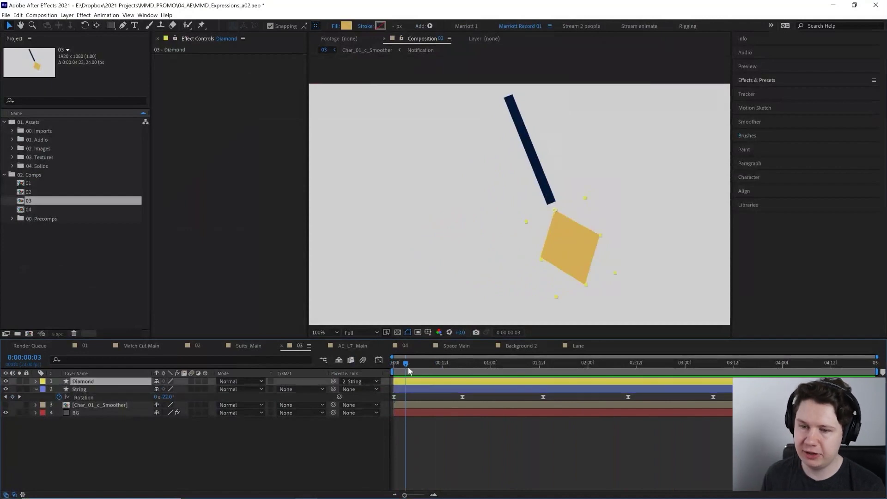
pyautogui.moveTo(410, 369); pyautogui.dragTo(364, 374)
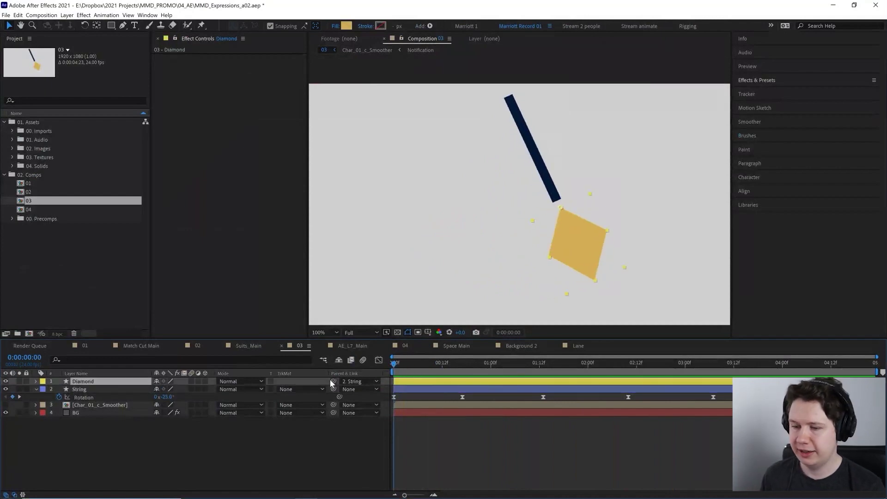
pyautogui.click(132, 388)
pyautogui.press('space')
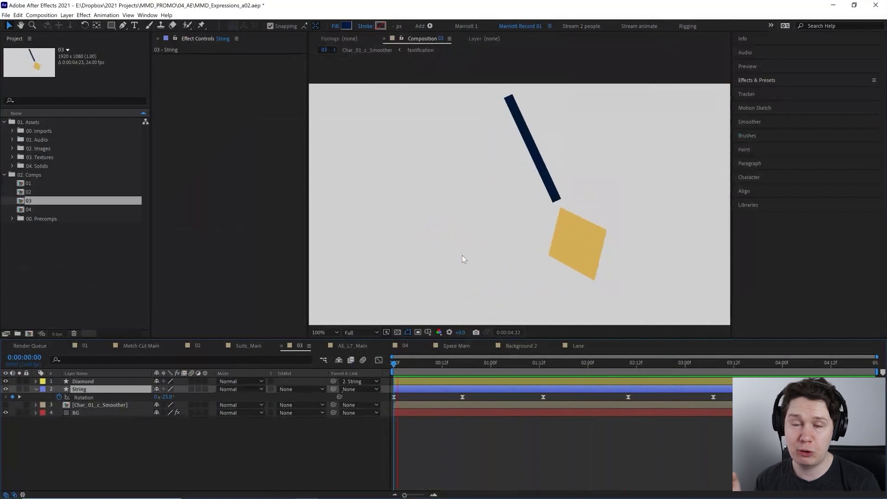
pyautogui.press('space')
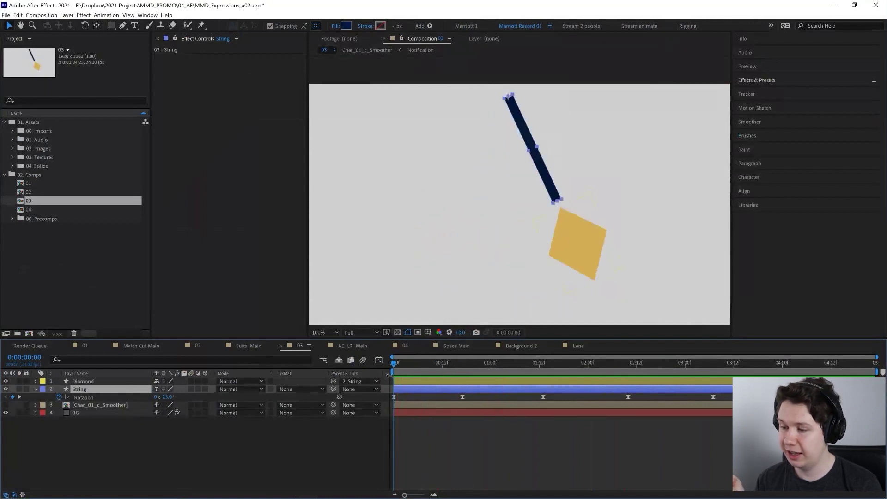
# - Select the Diamond layer and reveal only its Rotation property
pyautogui.click(78, 381)
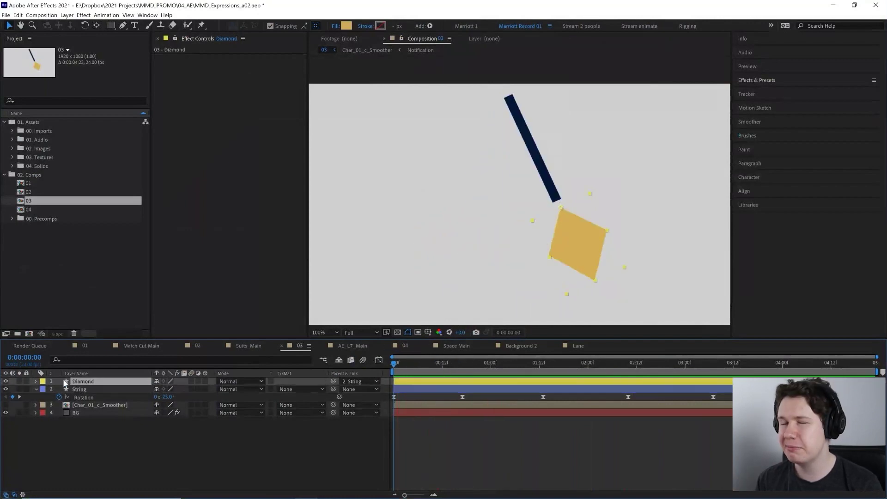
pyautogui.click(36, 381)
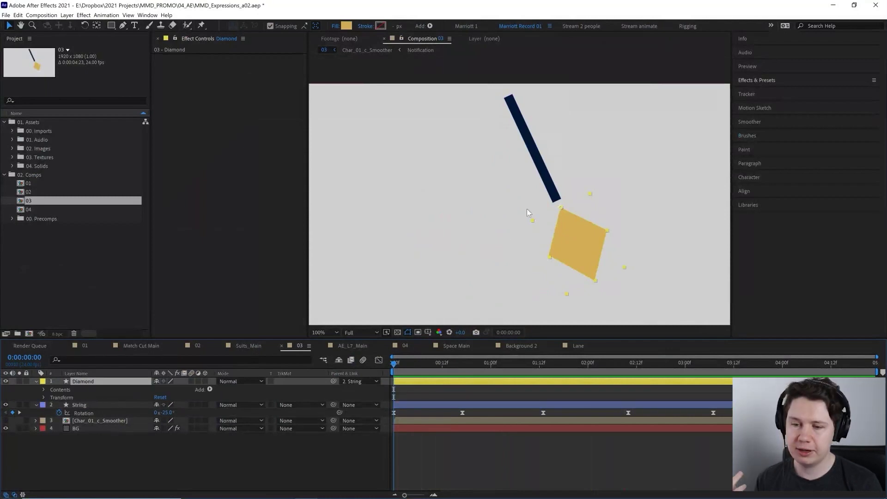
pyautogui.click(126, 405)
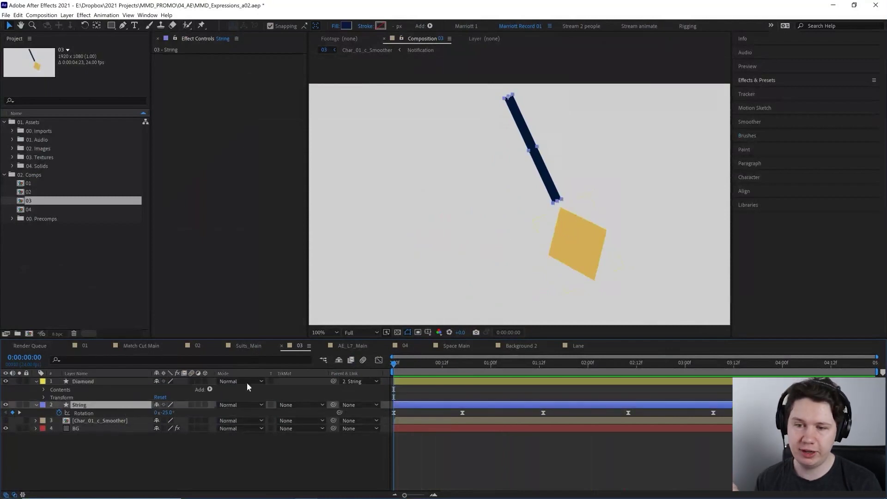
pyautogui.click(106, 383)
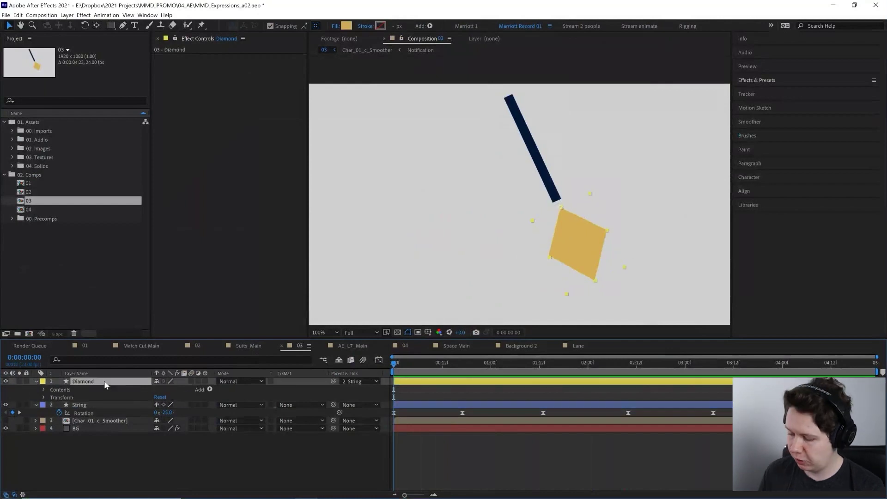
pyautogui.press('r')
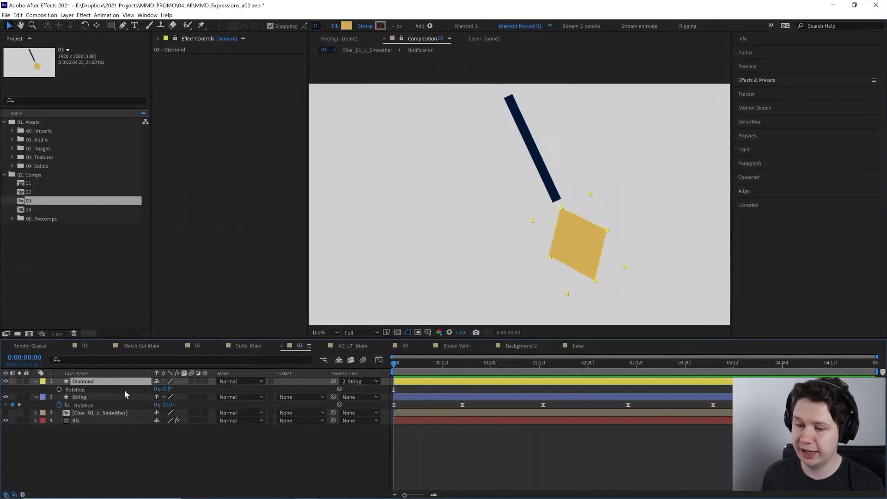
# - Link the Diamond's Rotation to the String's Rotation and preview the result
pyautogui.moveTo(341, 389); pyautogui.dragTo(93, 405)
pyautogui.press('space')
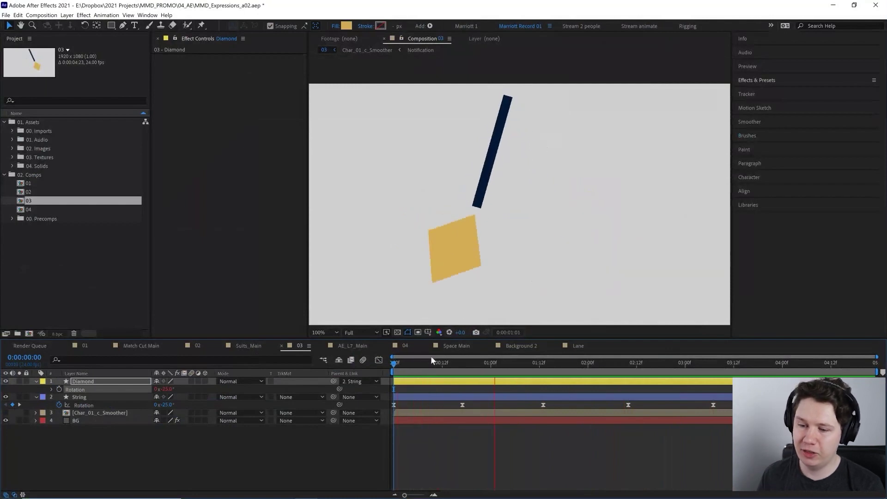
pyautogui.press('space')
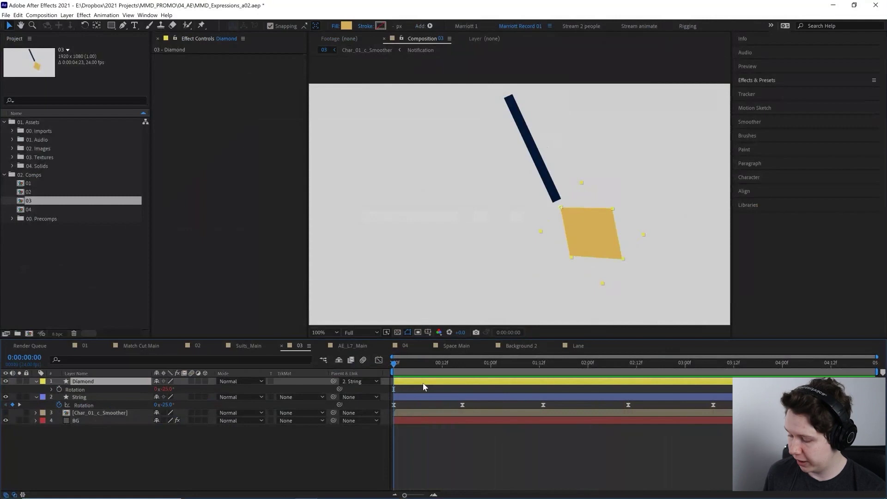
# - Duplicate the Diamond, offset Diamond 2, parent it to Diamond, and preview the chain
pyautogui.hotkey('ctrl', 'd')
pyautogui.moveTo(580, 224); pyautogui.dragTo(642, 276)
pyautogui.moveTo(334, 381); pyautogui.dragTo(88, 394)
pyautogui.press('space')
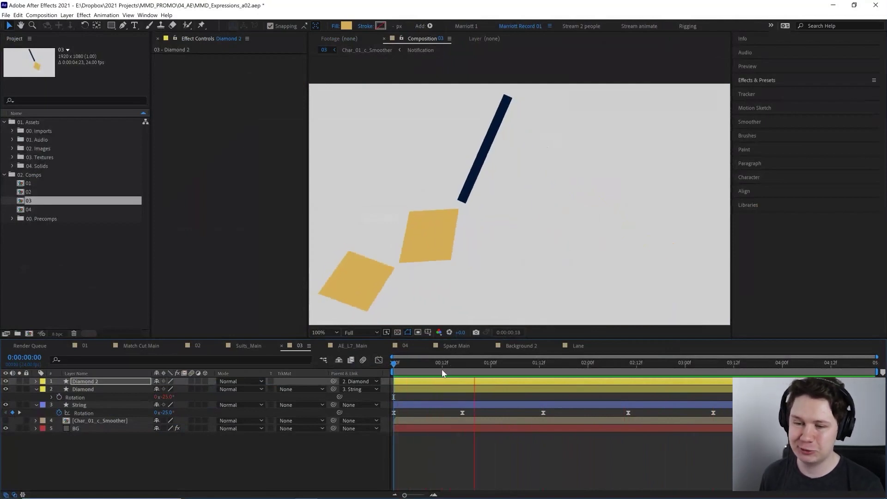
pyautogui.press('space')
# - Hide Diamond 2, preview the pendulum, and reveal the Diamond's rotation expression
pyautogui.click(5, 381)
pyautogui.click(99, 389)
pyautogui.press('space')
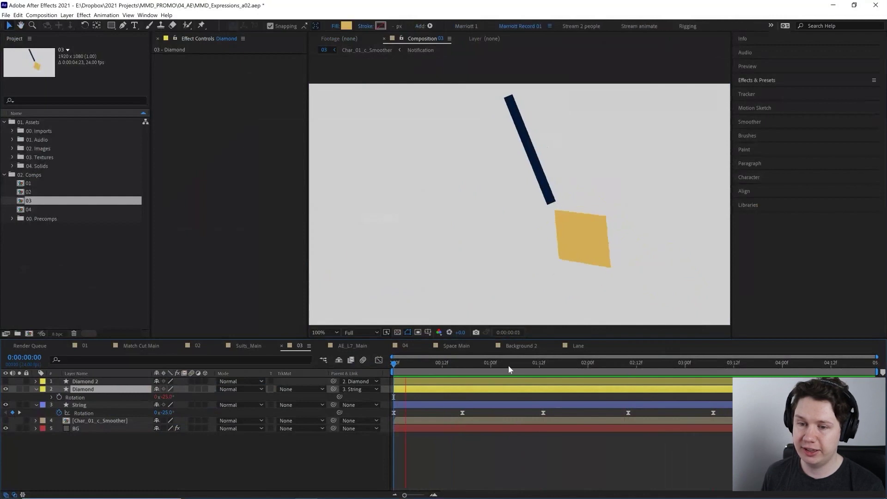
pyautogui.press('space')
pyautogui.click(52, 397)
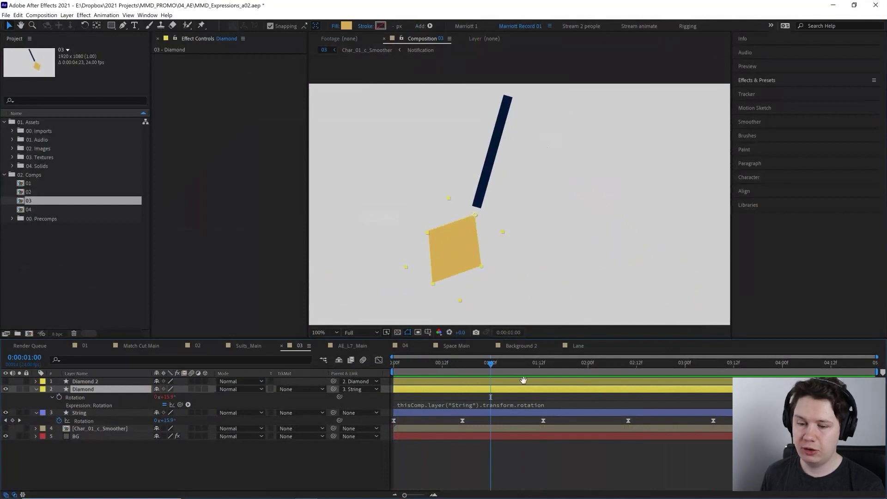
# - Preview the pendulum, then delete the Diamond's existing rotation expression
pyautogui.press('space')
pyautogui.click(556, 405)
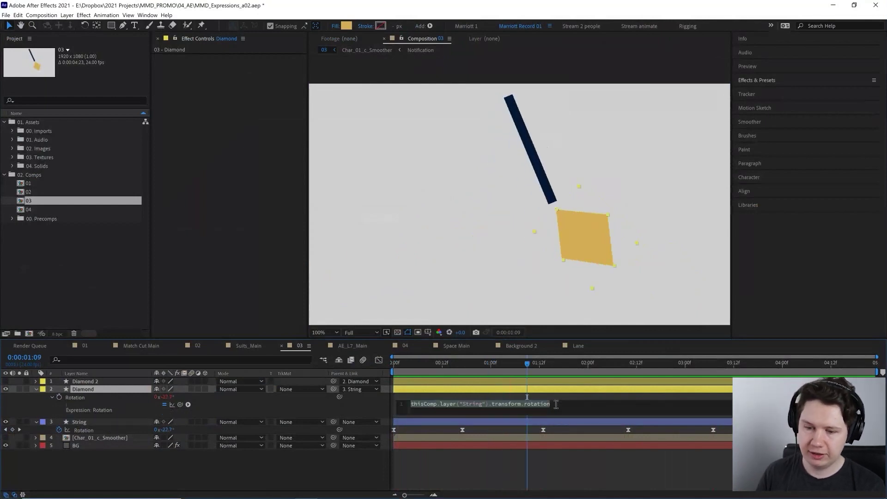
pyautogui.press('BackSpace')
pyautogui.click(548, 395)
# - Replay from the start, then pick-whip a new Diamond Rotation expression to the String's Rotation
pyautogui.press('Home')
pyautogui.press('space')
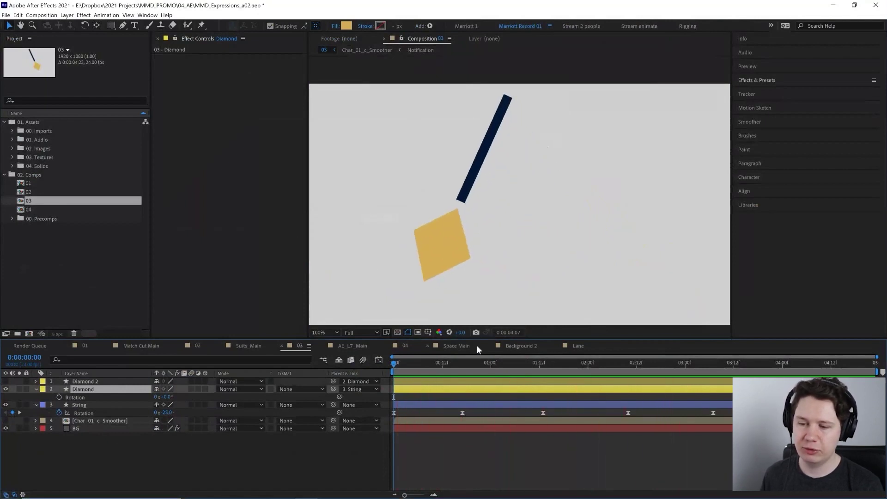
pyautogui.press('space')
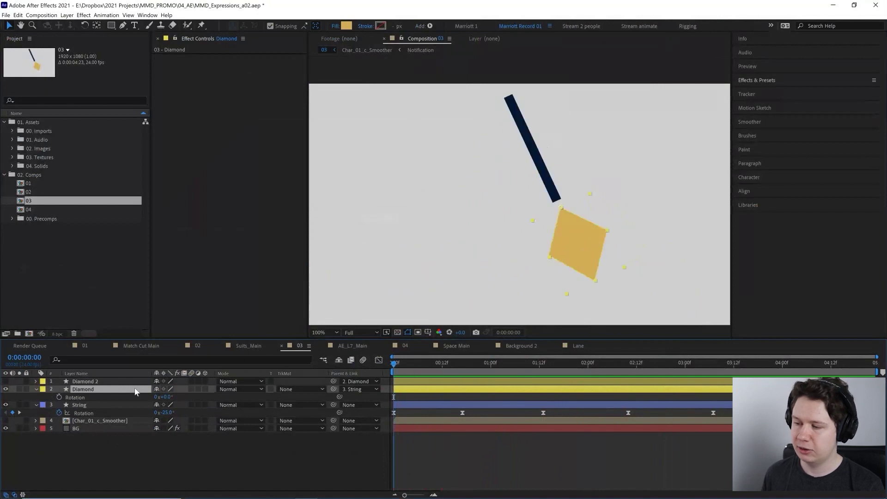
pyautogui.keyDown('alt'); pyautogui.click(59, 397); pyautogui.keyUp('alt')
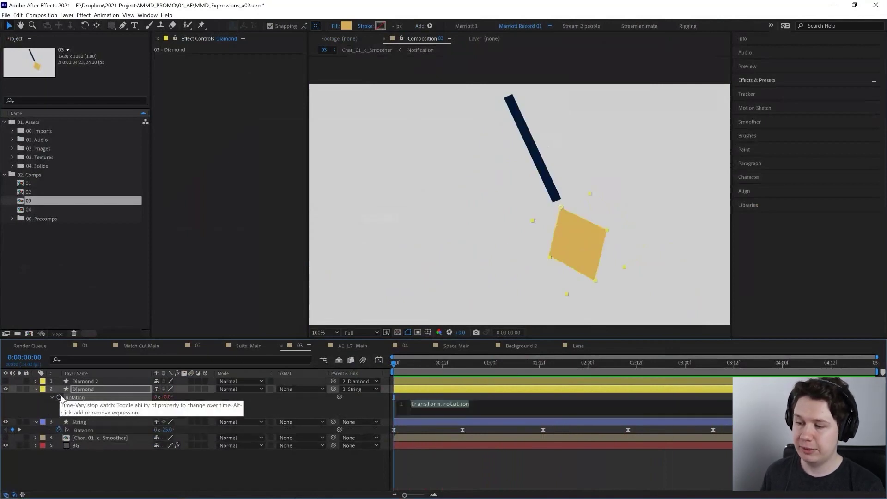
pyautogui.moveTo(181, 405); pyautogui.dragTo(81, 430)
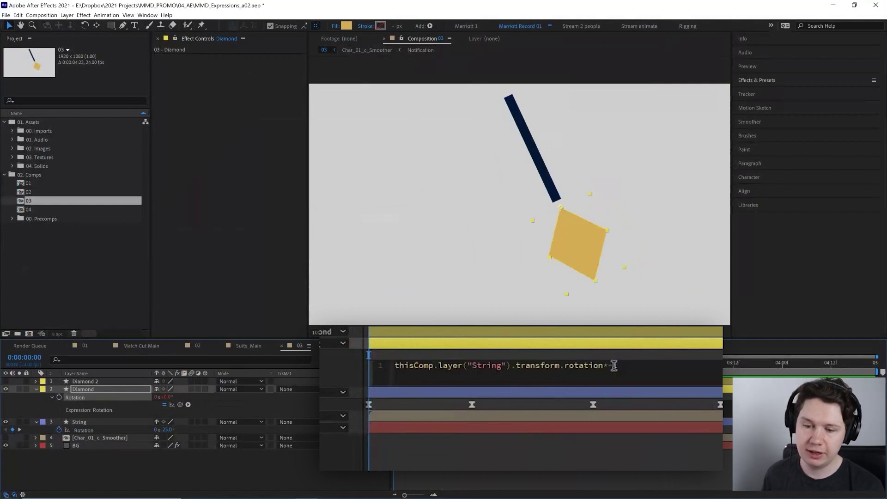
# - Commit the inverted expression and preview the diamond counter-swinging against the string
pyautogui.click(635, 351)
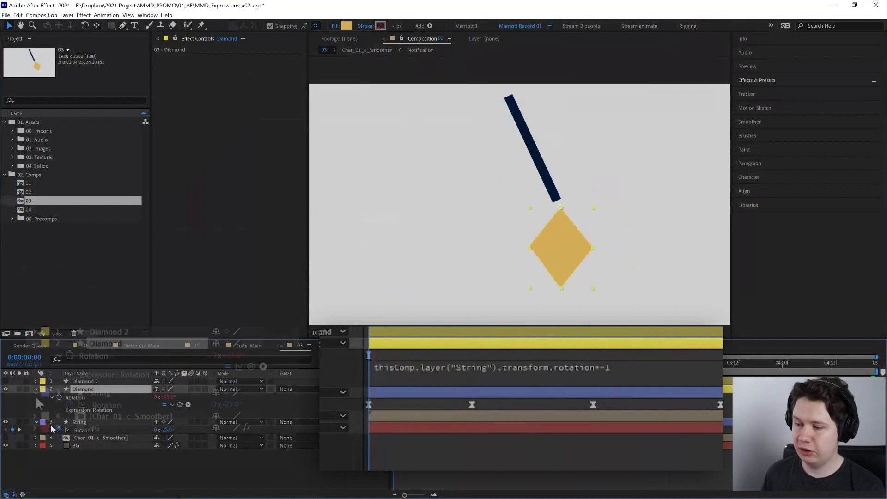
pyautogui.click(368, 404)
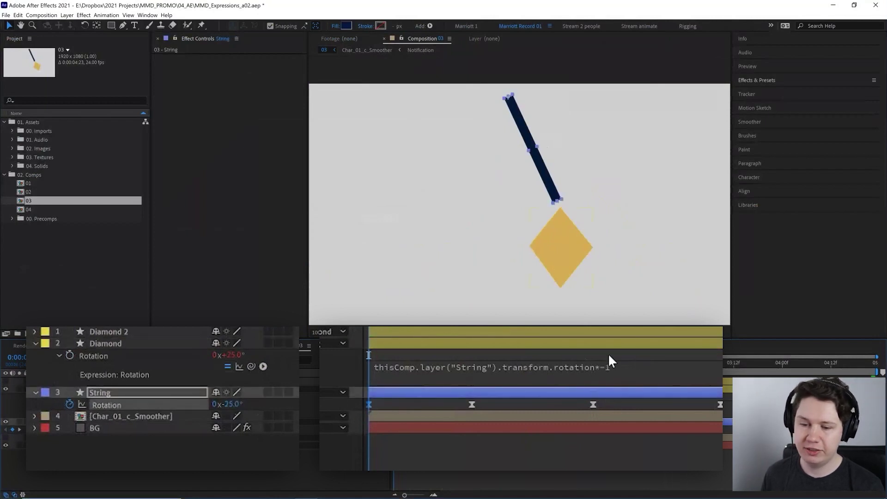
pyautogui.click(414, 346)
pyautogui.press('space')
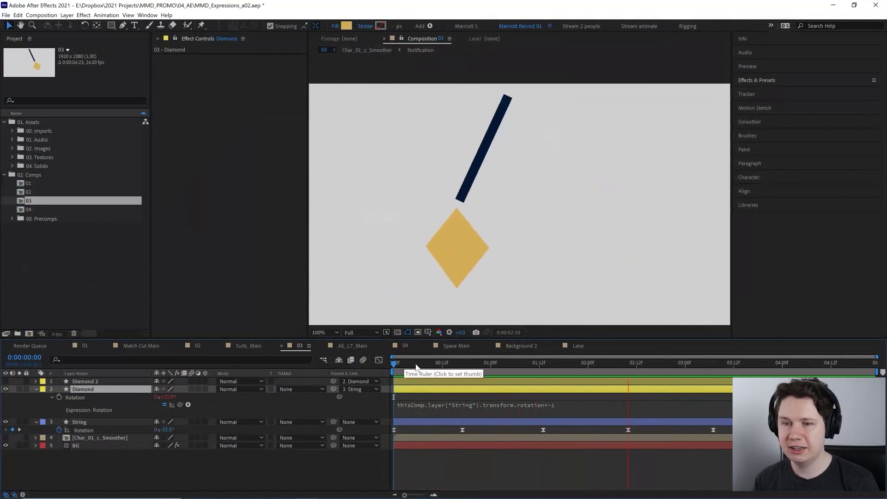
pyautogui.press('space')
# - Return to the first frame, hide the Diamond layer and show the character layer
pyautogui.press('Home')
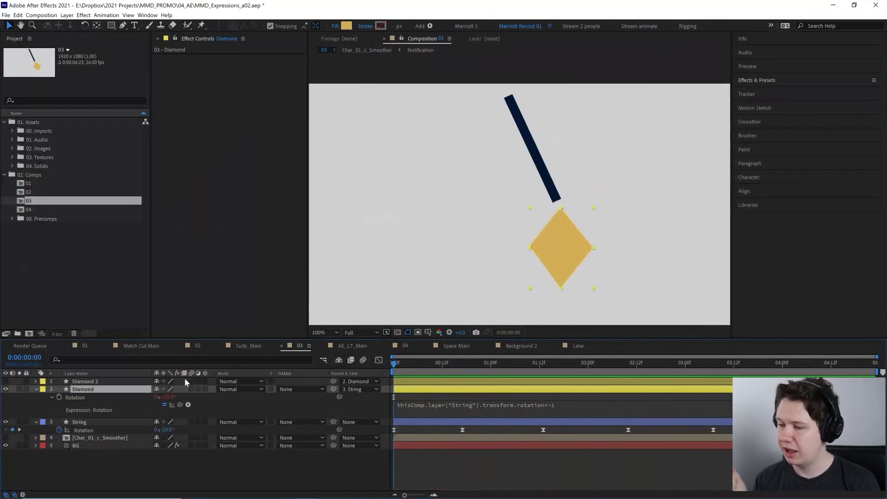
pyautogui.click(5, 389)
pyautogui.click(5, 437)
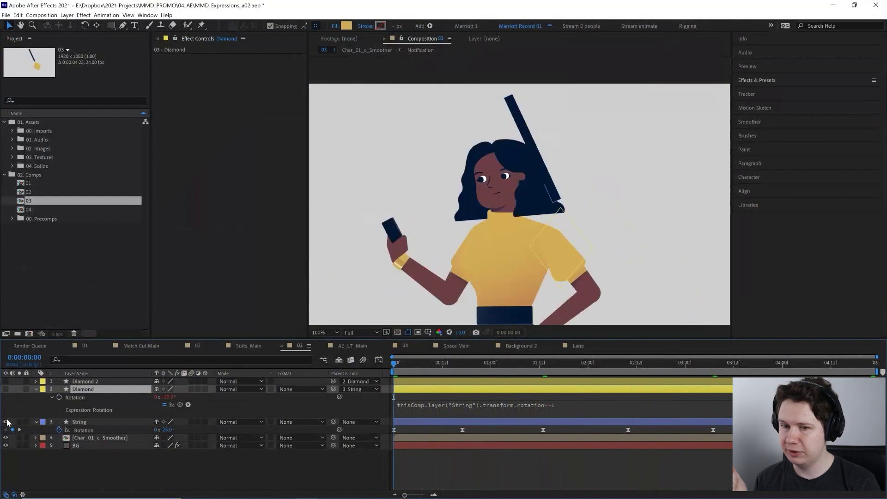
# - Hide the String layer and preview the character animation
pyautogui.click(5, 422)
pyautogui.press('space')
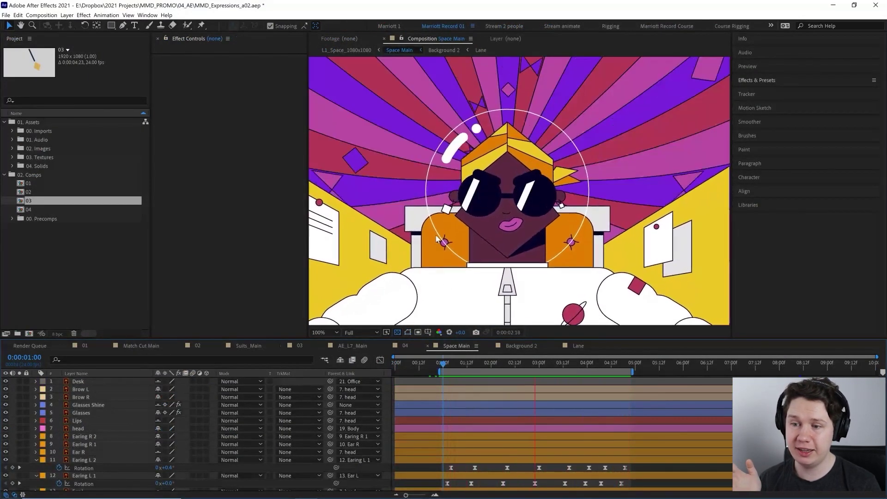
pyautogui.press('.')
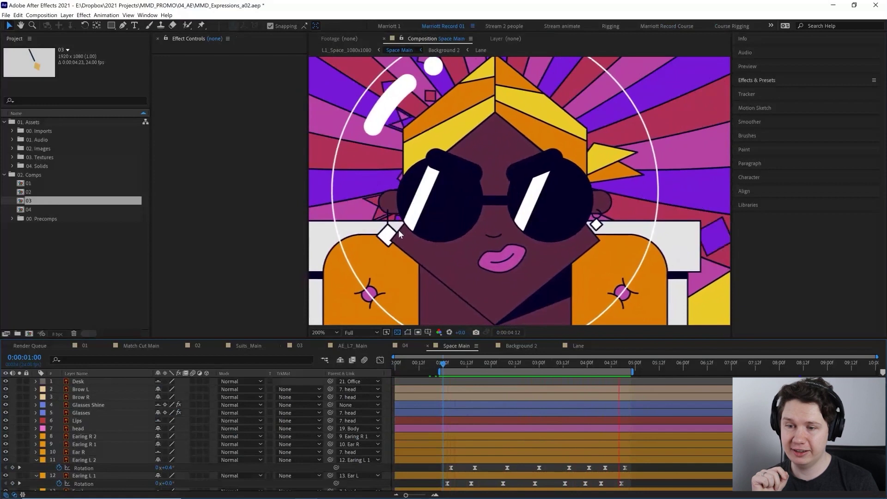
pyautogui.press(',')
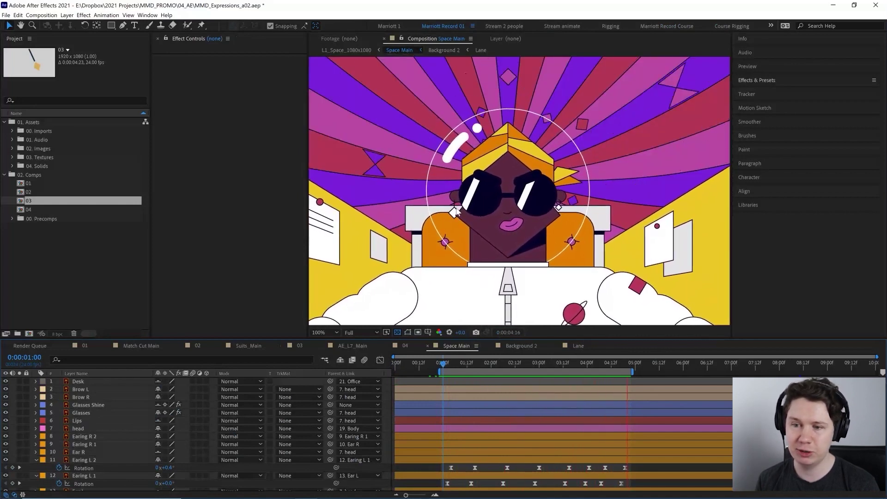
pyautogui.press('.')
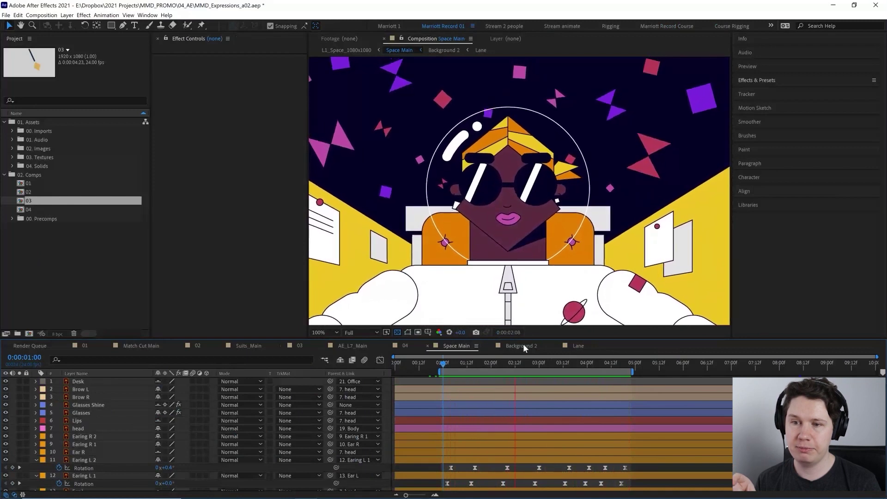
pyautogui.moveTo(525, 362); pyautogui.dragTo(571, 365)
pyautogui.scroll(-2, 598, 171)
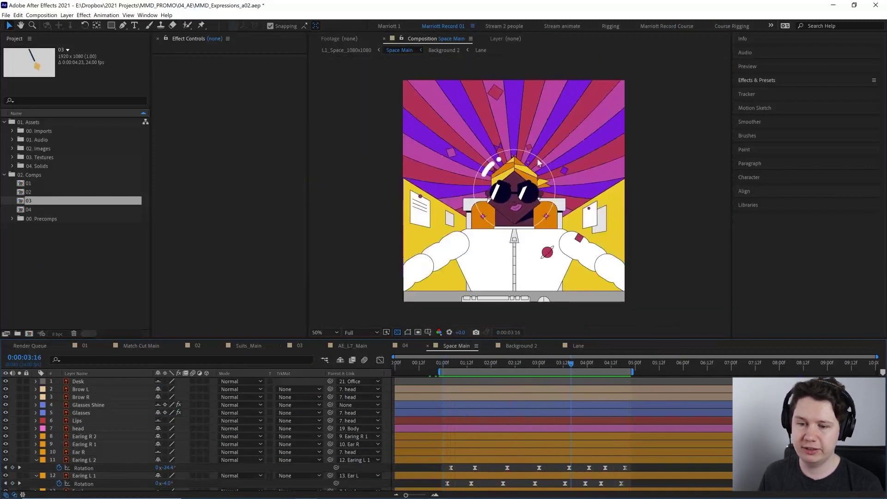
pyautogui.click(524, 362)
pyautogui.scroll(2, 519, 190)
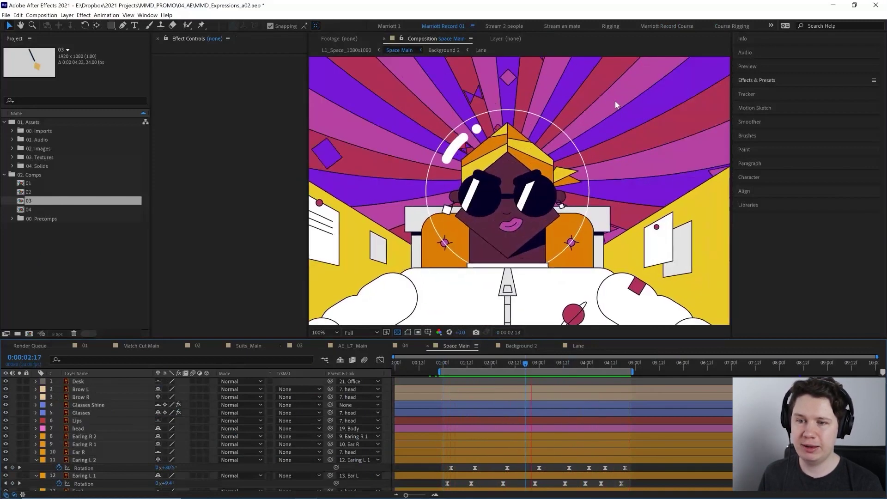
pyautogui.press('space')
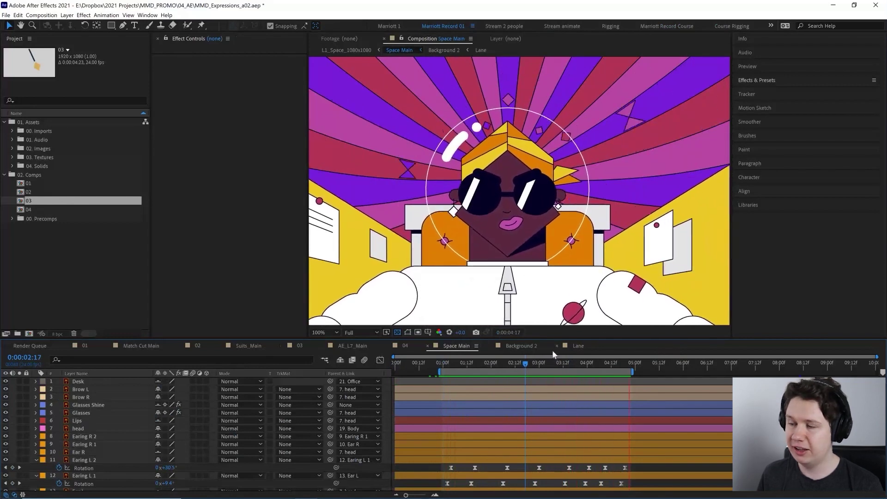
# - Open composition 04 and set the view to 100%
pyautogui.doubleClick(37, 210)
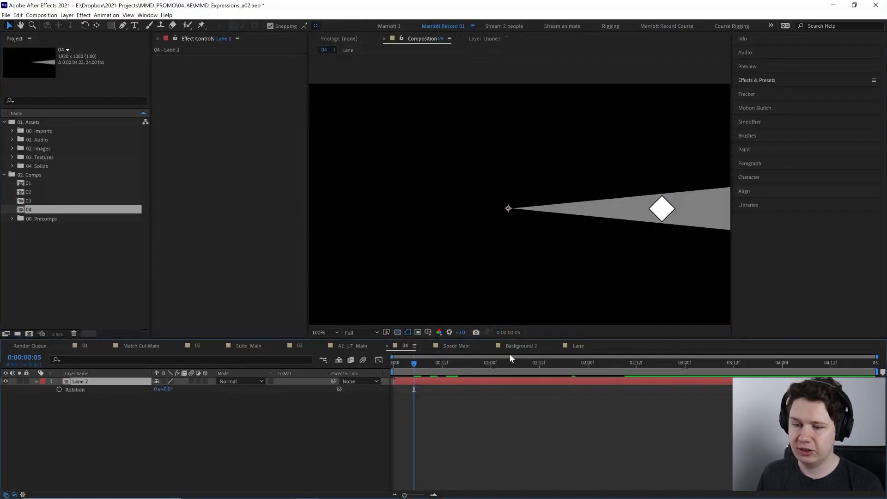
pyautogui.scroll(-2, 465, 323)
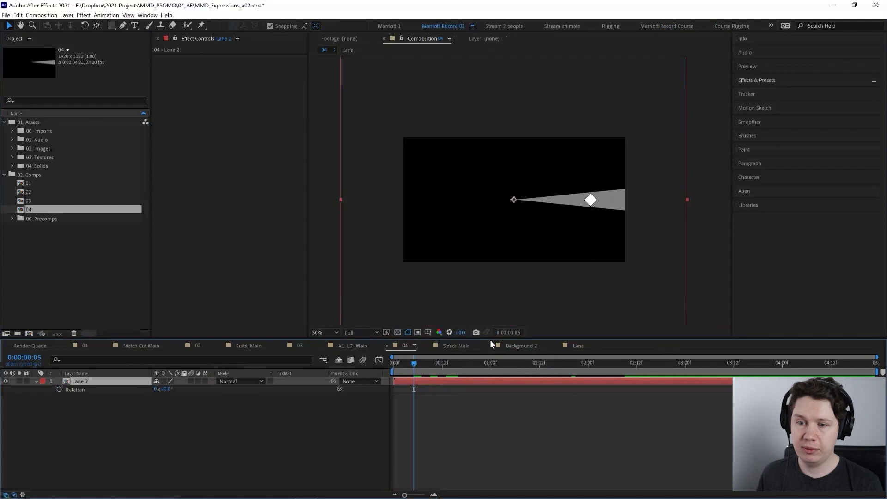
pyautogui.press('.')
# - Preview the nested Lane precomp, then return to composition 04 at 100% zoom
pyautogui.doubleClick(439, 380)
pyautogui.press('space')
pyautogui.press('space')
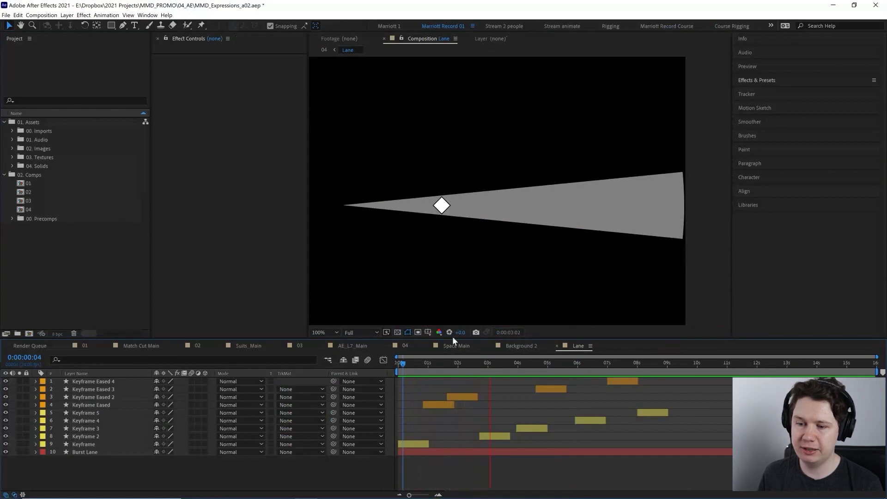
pyautogui.click(405, 345)
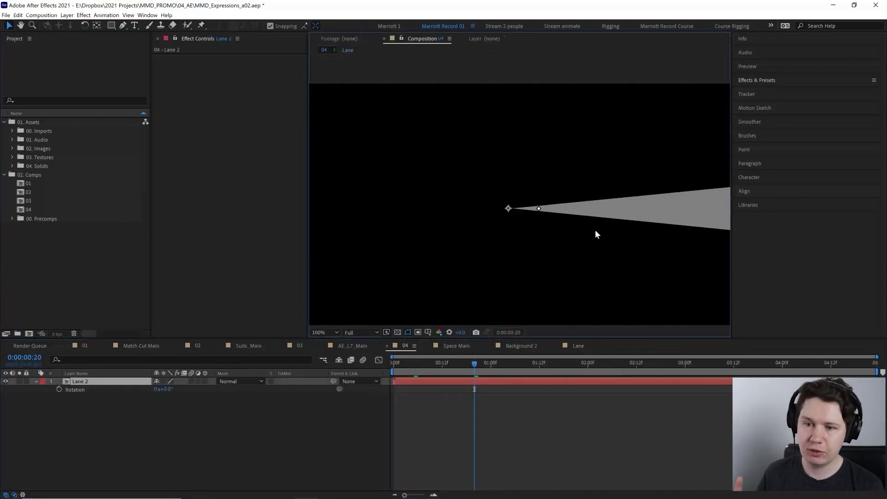
pyautogui.scroll(-2, 595, 229)
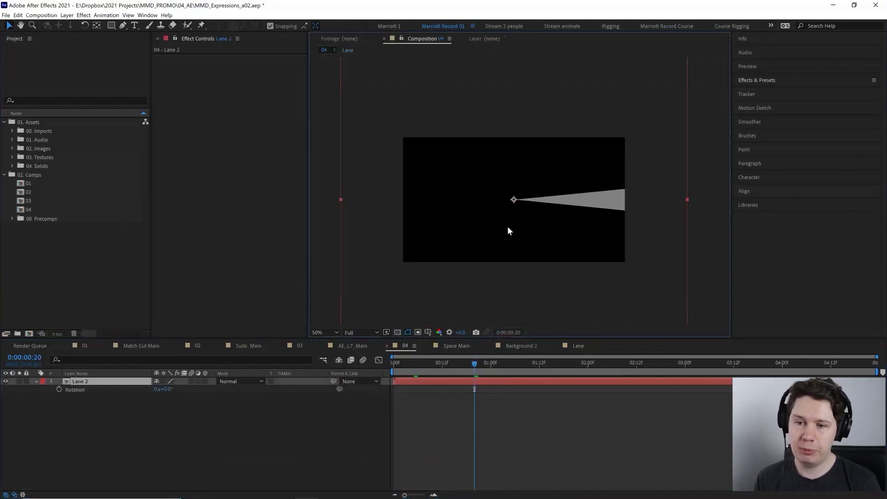
pyautogui.press('.')
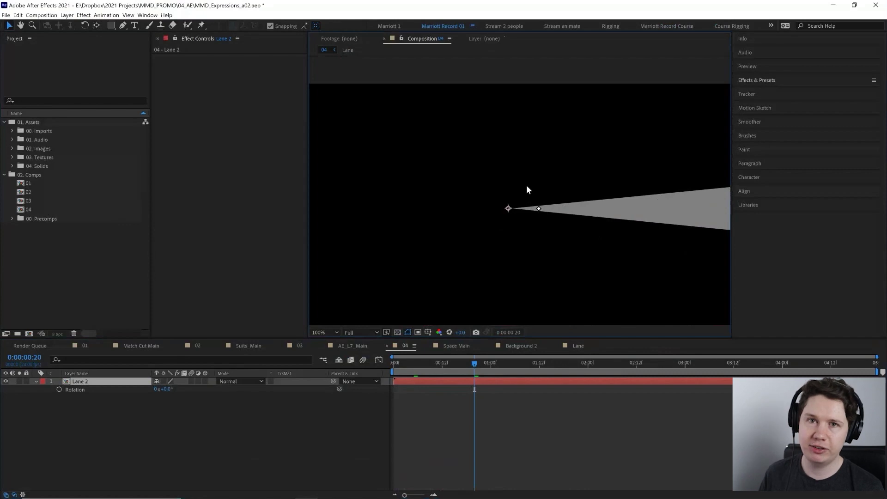
# - Duplicate Lane 2 into Lane 3 and set its Rotation to 11.2°
pyautogui.click(455, 387)
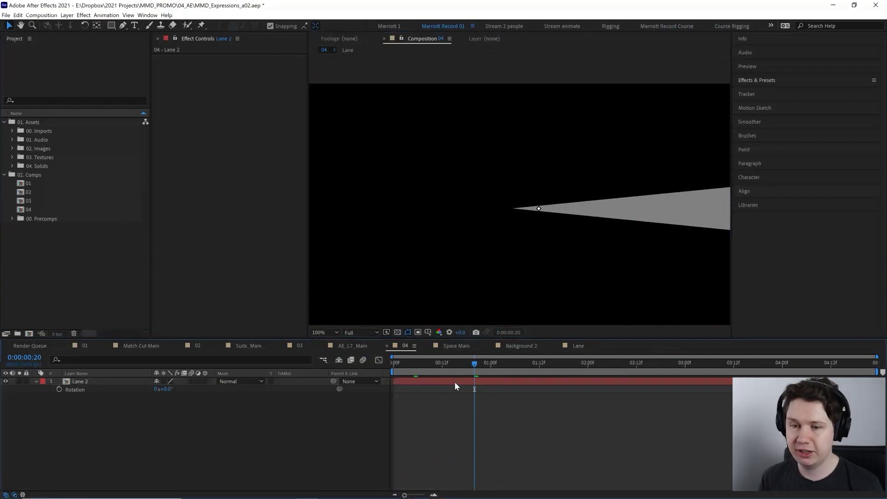
pyautogui.click(455, 382)
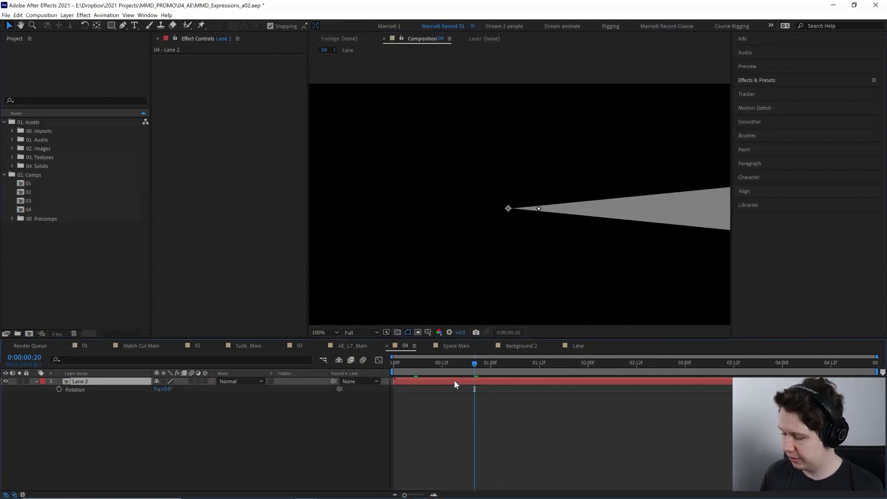
pyautogui.click(421, 389)
pyautogui.click(418, 381)
pyautogui.hotkey('ctrl', 'd')
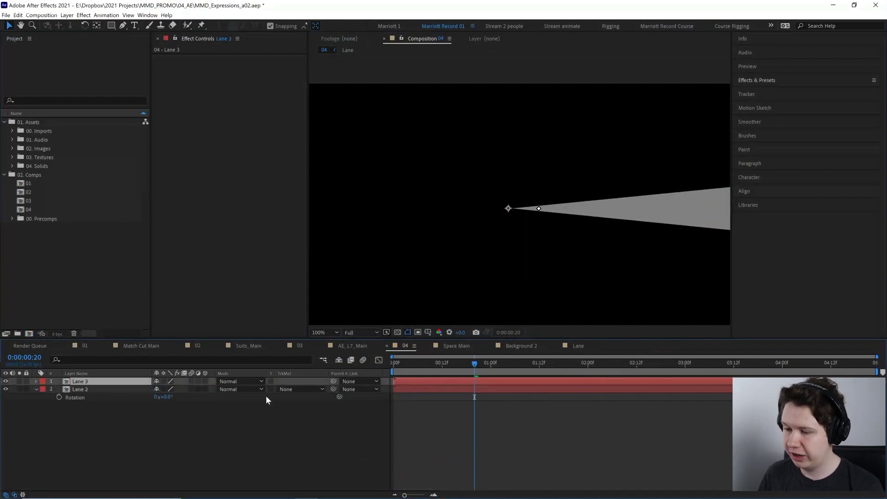
pyautogui.press('r')
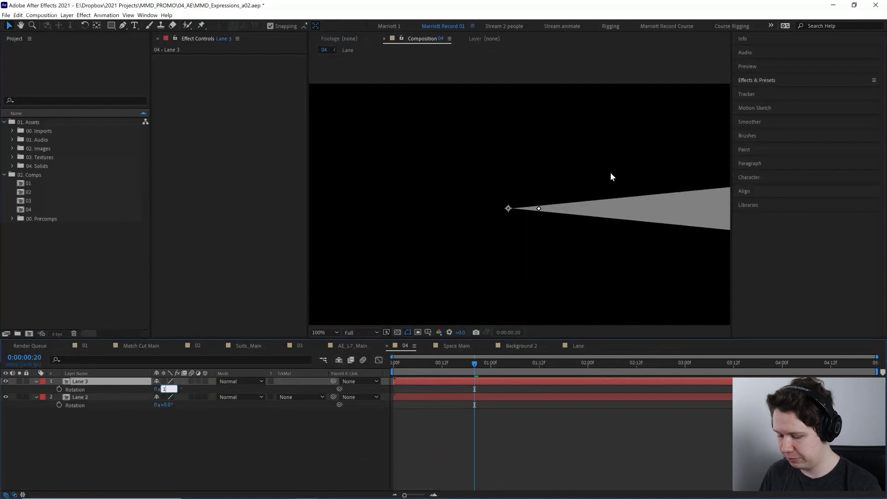
pyautogui.write('.2')
pyautogui.press('Return')
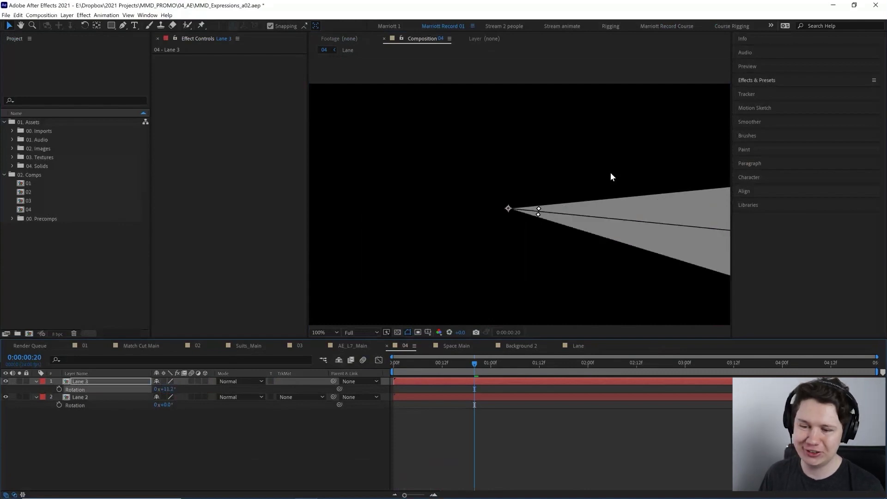
# - Duplicate Lane 3 and set the new copy's Rotation to 22.5°
pyautogui.moveTo(621, 208); pyautogui.dragTo(517, 188)
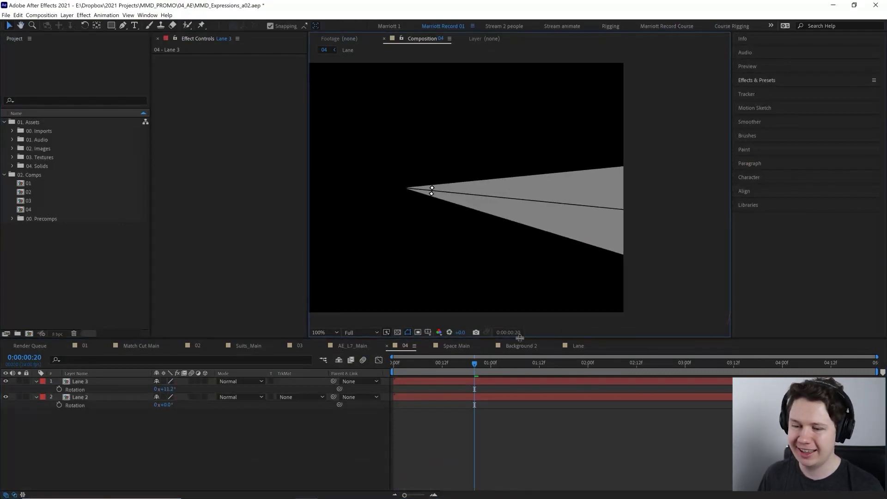
pyautogui.click(475, 382)
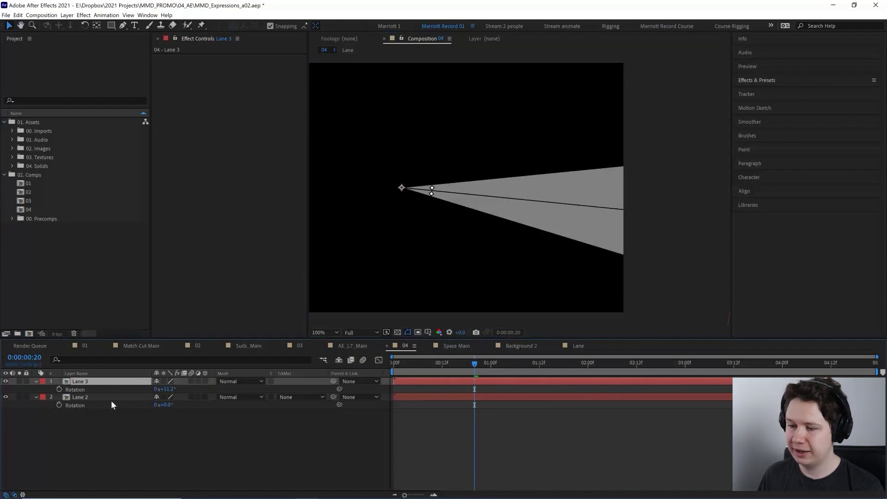
pyautogui.click(456, 391)
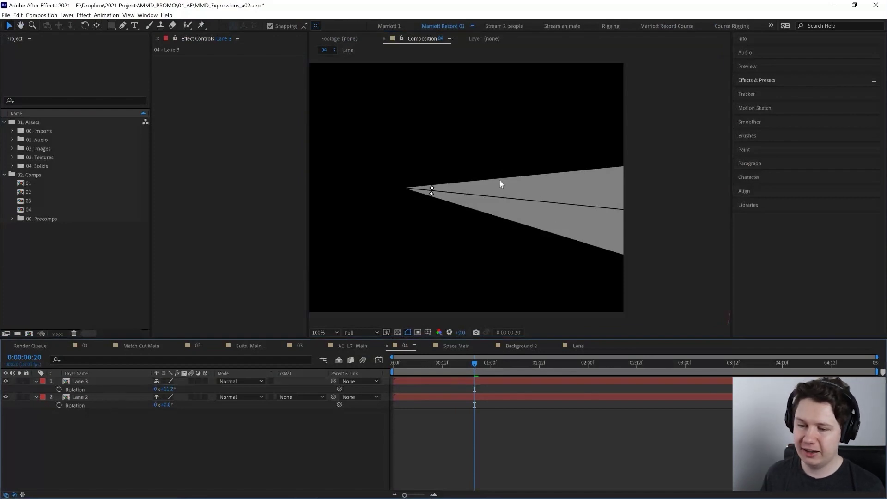
pyautogui.click(458, 381)
pyautogui.hotkey('ctrl', 'd')
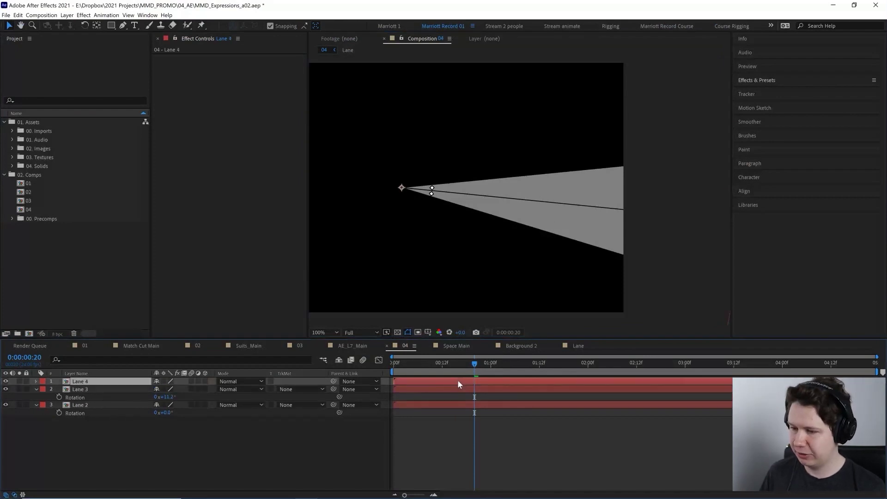
pyautogui.click(167, 389)
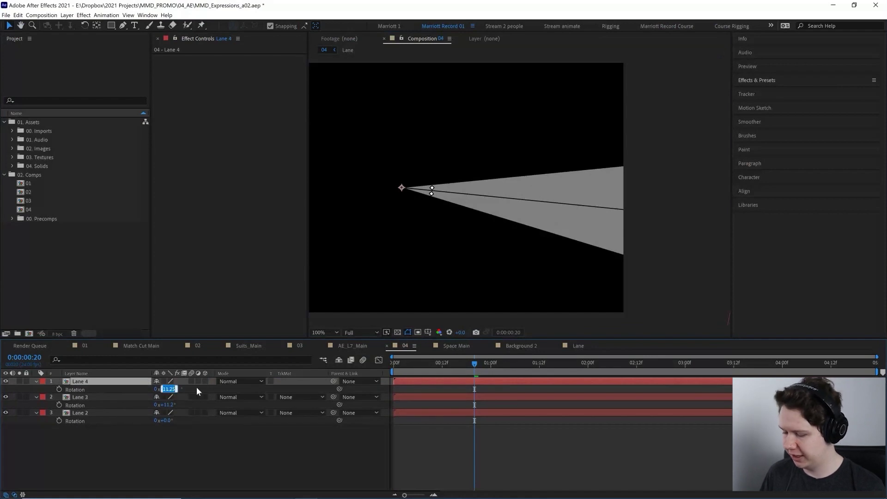
pyautogui.write('22.5')
pyautogui.press('Return')
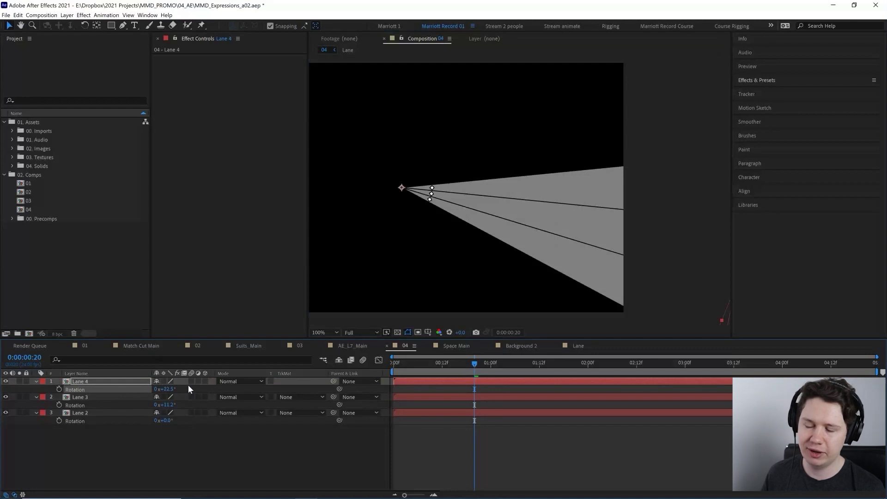
# - Compare with Lane 3, then delete the 22.5° Lane 4 copy
pyautogui.click(462, 396)
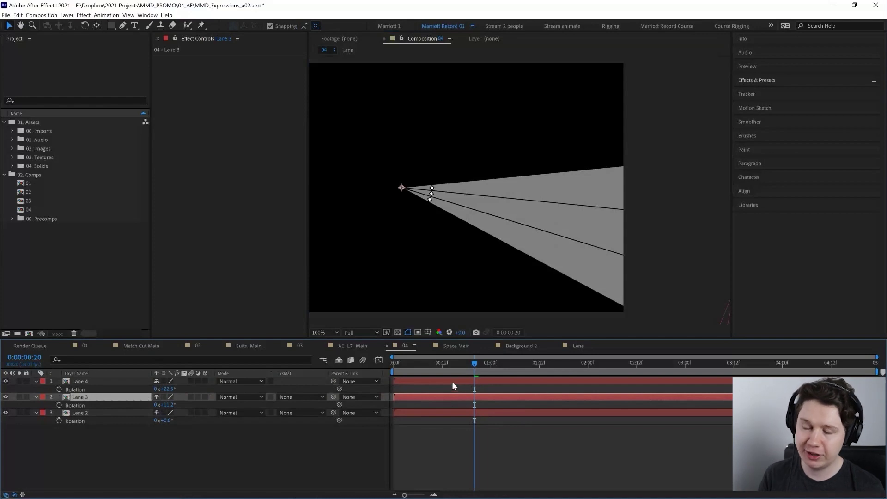
pyautogui.click(449, 382)
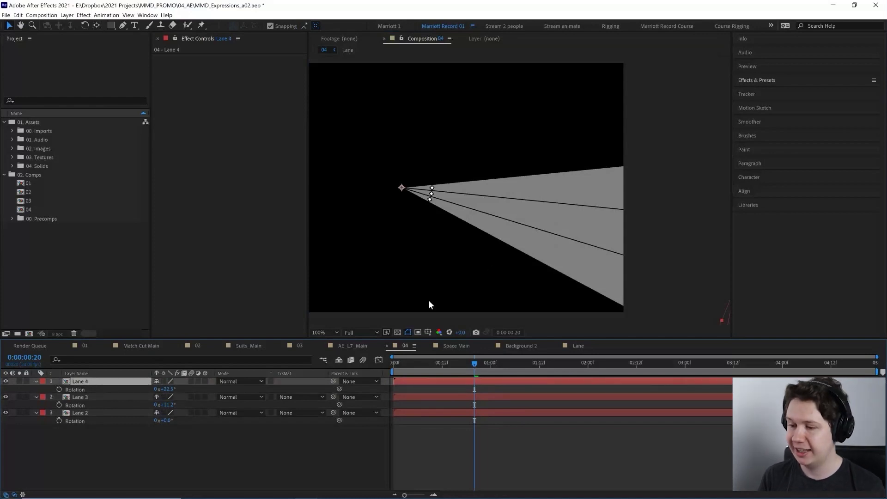
pyautogui.press('Delete')
pyautogui.click(446, 382)
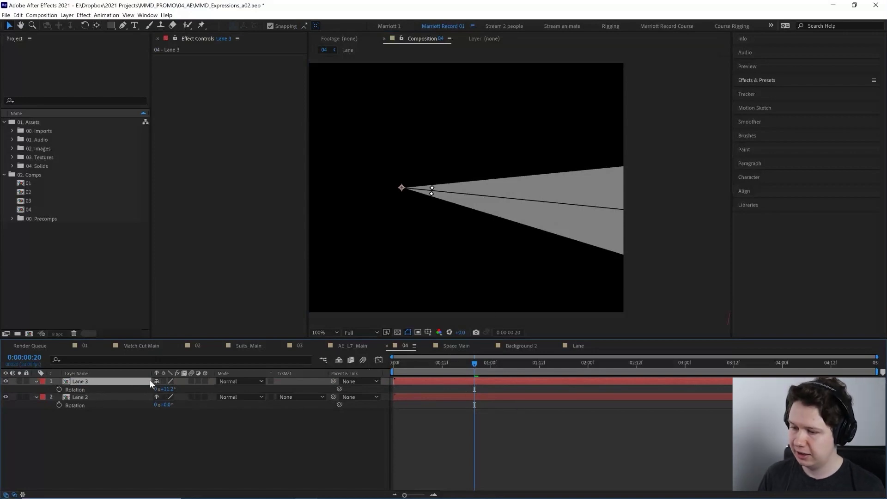
# - Delete Lane 3, duplicate Lane 2, and give Lane 2's Rotation the expression 'index'
pyautogui.press('Delete')
pyautogui.click(97, 382)
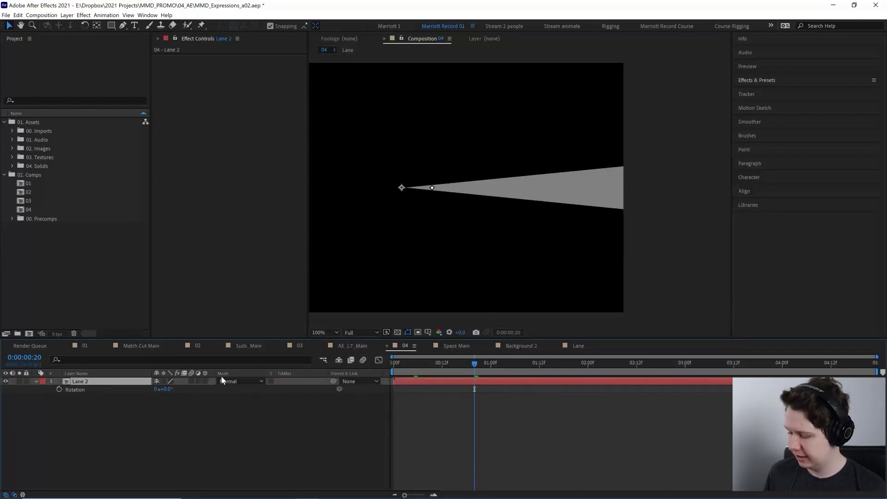
pyautogui.hotkey('ctrl', 'd')
pyautogui.click(92, 390)
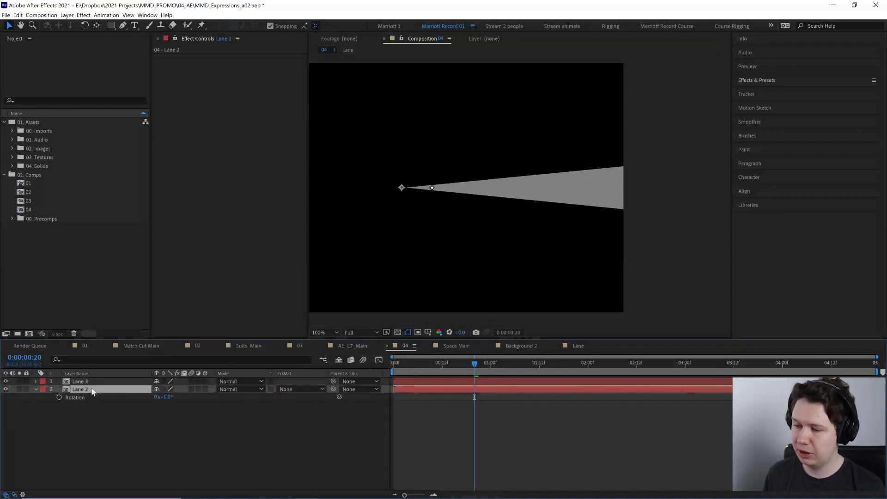
pyautogui.keyDown('alt'); pyautogui.click(57, 397); pyautogui.keyUp('alt')
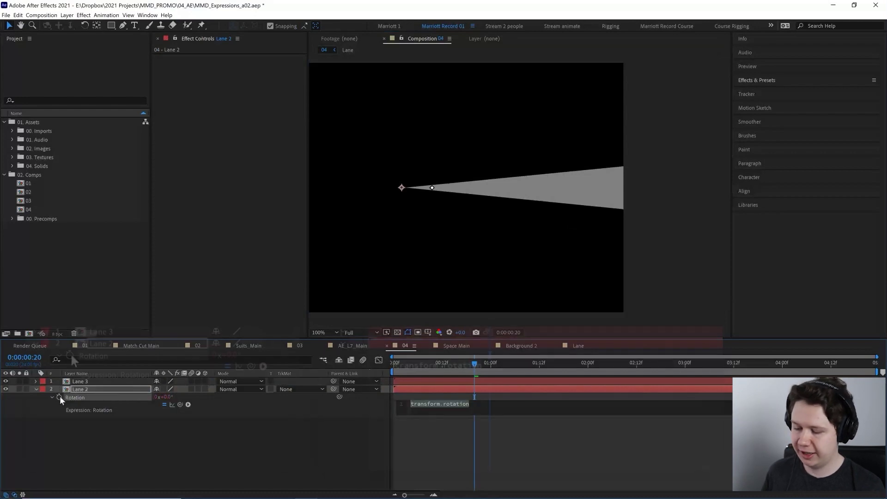
pyautogui.write('index')
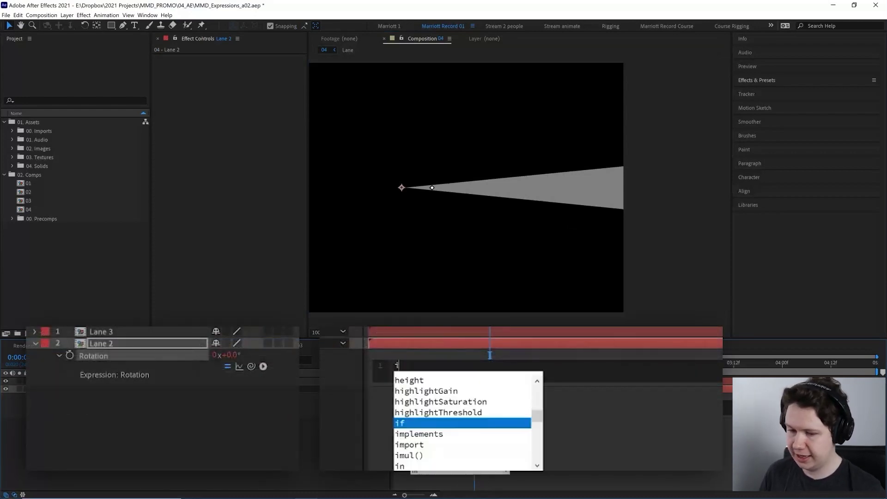
pyautogui.click(594, 441)
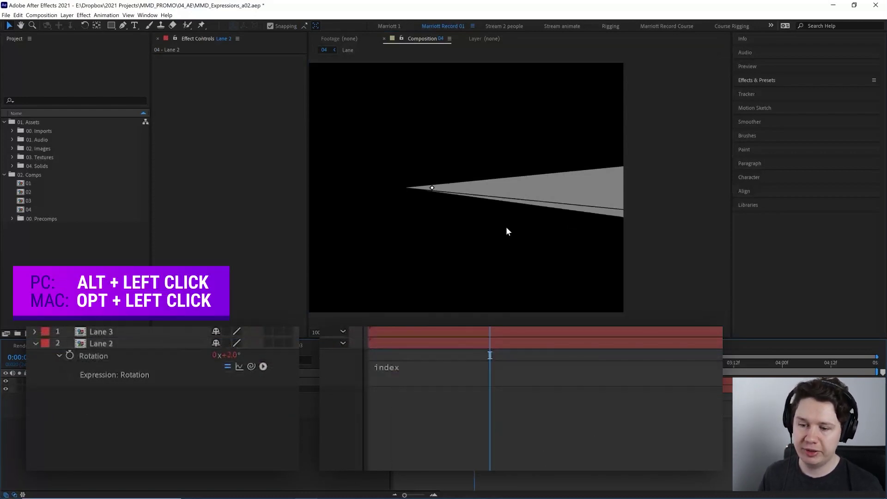
# - Test the index expression with extra Lane 2 duplicates at 200% zoom, then delete the copies
pyautogui.click(496, 344)
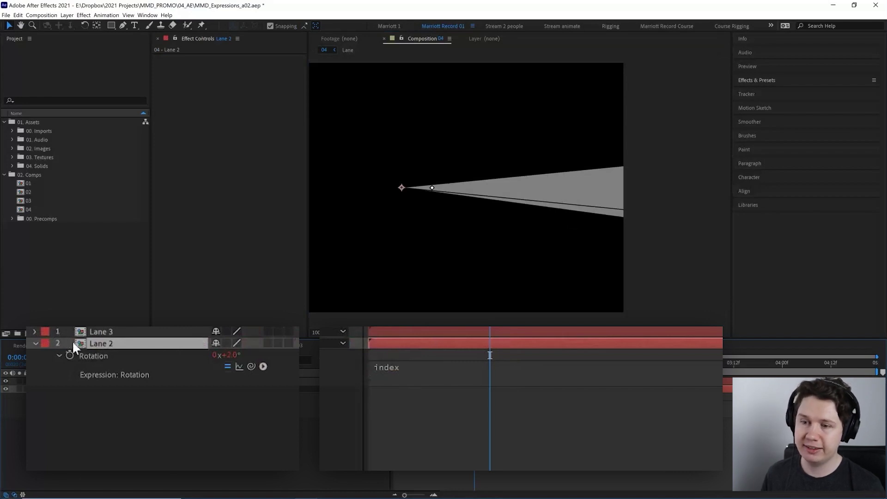
pyautogui.press('.')
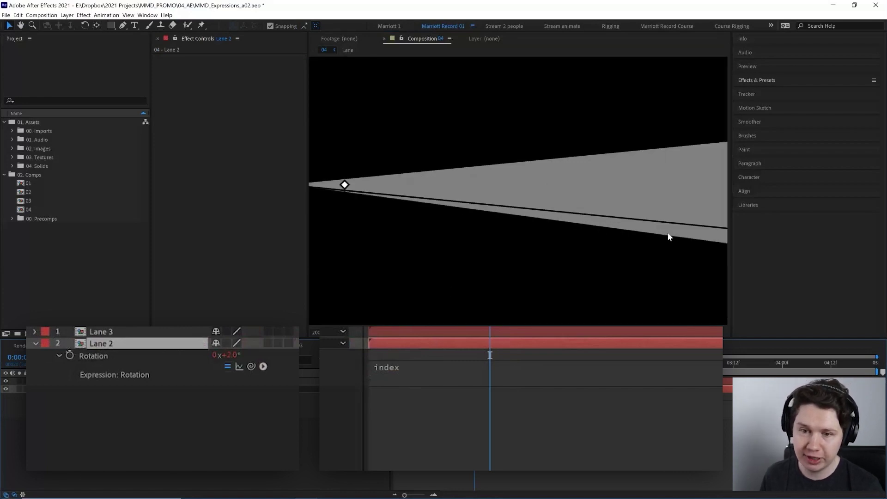
pyautogui.scroll(-1, 465, 189)
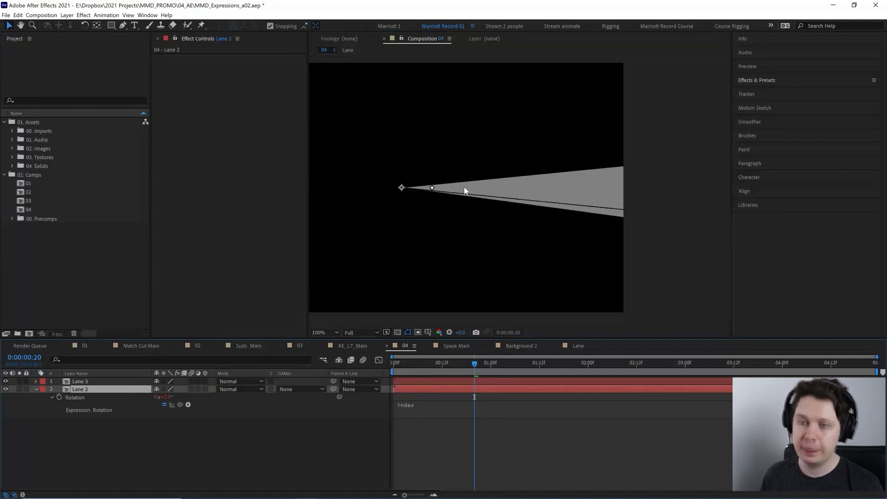
pyautogui.keyDown('ctrl'); pyautogui.click(487, 391); pyautogui.keyUp('ctrl')
pyautogui.click(484, 387)
pyautogui.hotkey('ctrl', 'd')
pyautogui.click(486, 397)
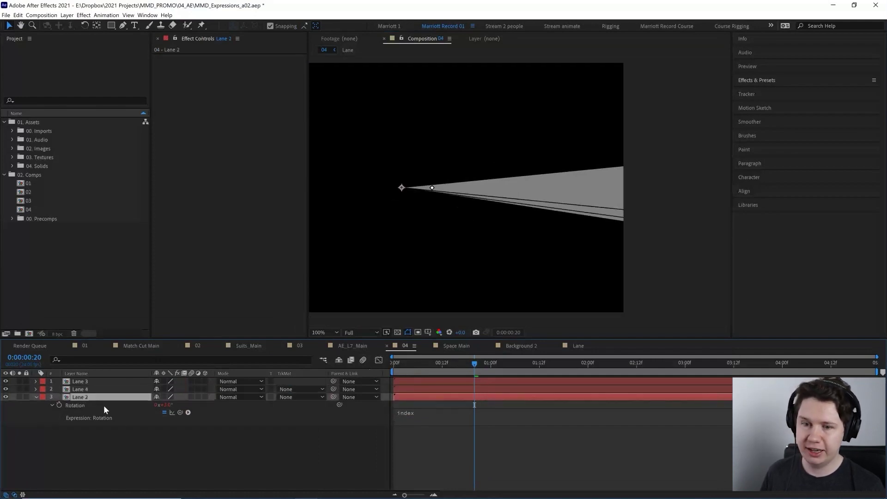
pyautogui.hotkey('ctrl', 'd')
pyautogui.hotkey('ctrl', 'd')
pyautogui.keyDown('shift'); pyautogui.click(445, 389); pyautogui.keyUp('shift')
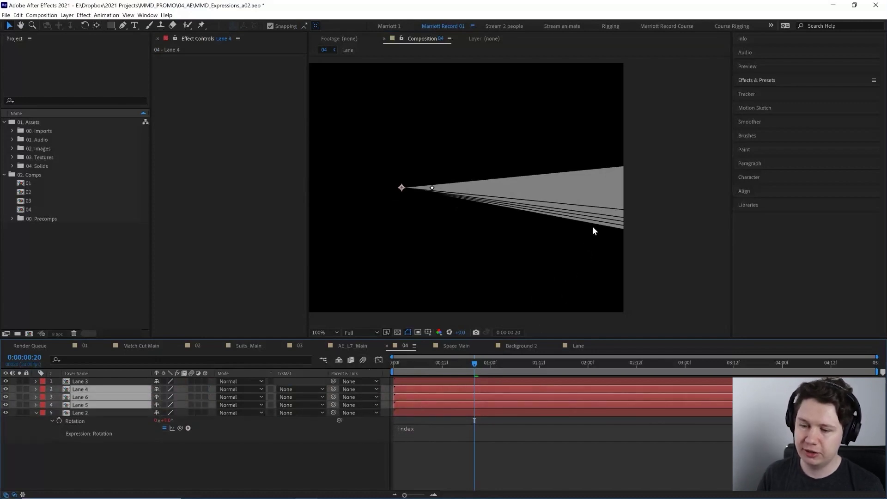
pyautogui.press('Delete')
# - Change Lane 2's rotation expression to index*11.25
pyautogui.click(419, 405)
pyautogui.click(442, 366)
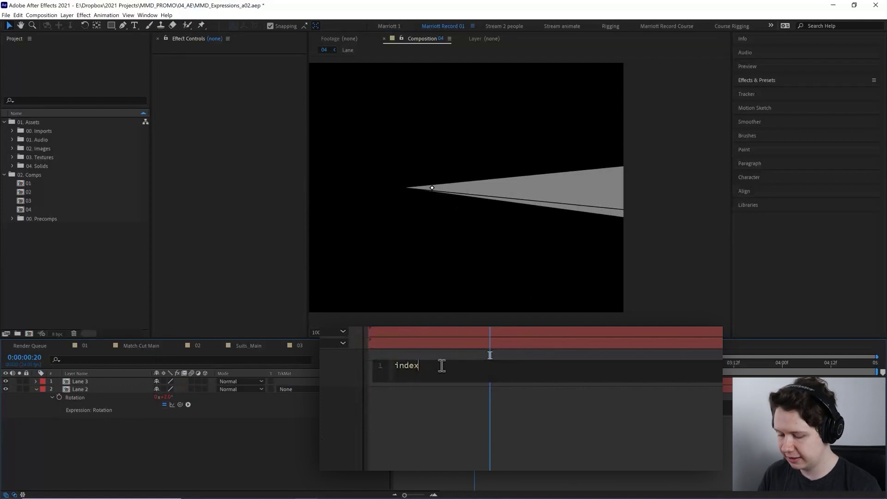
pyautogui.write('*11.25')
pyautogui.click(525, 447)
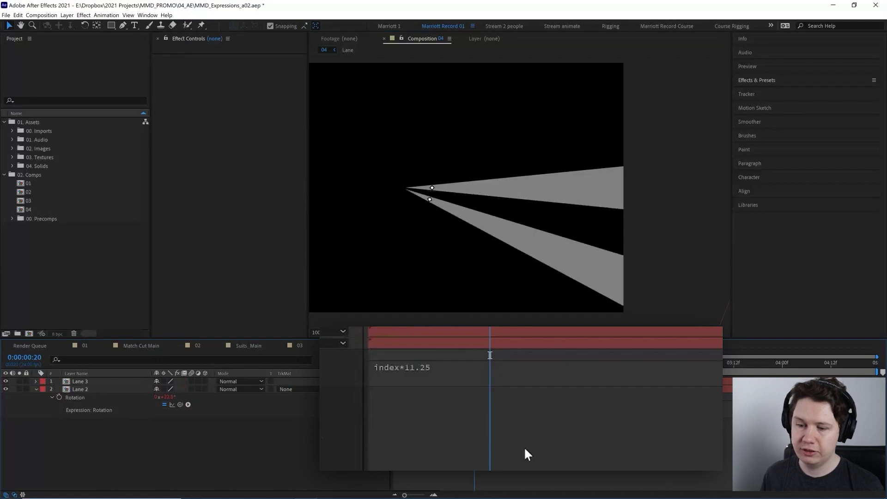
# - Append -11.25 so the expression reads index*11.25-11.25
pyautogui.click(471, 343)
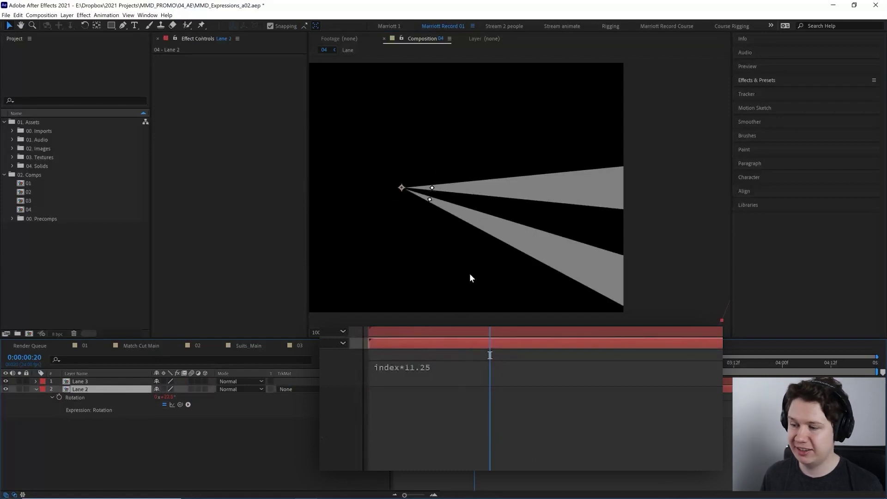
pyautogui.click(432, 368)
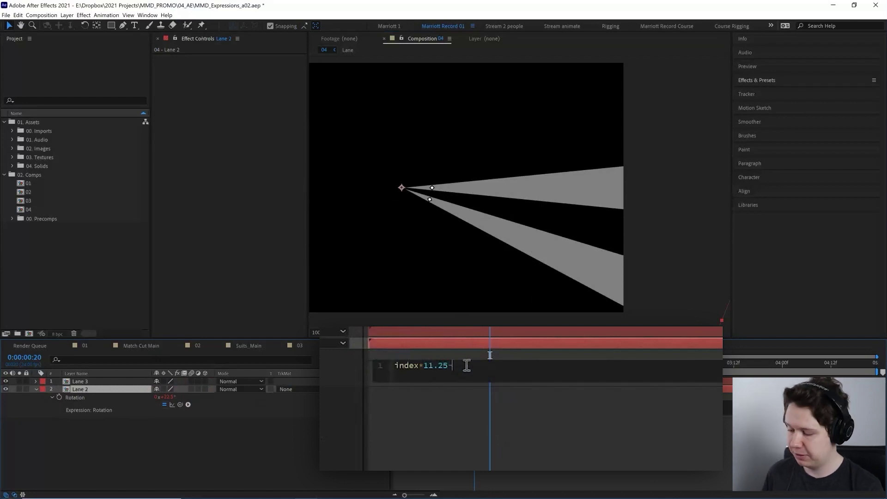
pyautogui.write('-11.25')
pyautogui.click(501, 392)
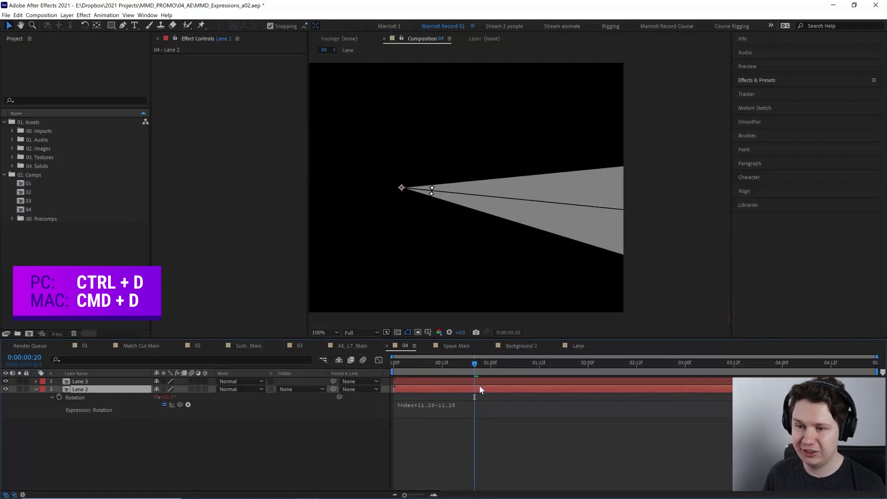
# - Duplicate the lane layer repeatedly up to Lane 33, then rewind the playhead to frame 0
pyautogui.hotkey('ctrl', 'd')
pyautogui.hotkey('ctrl', 'd')
pyautogui.hotkey('ctrl', 'd')
pyautogui.hotkey('ctrl', 'd')
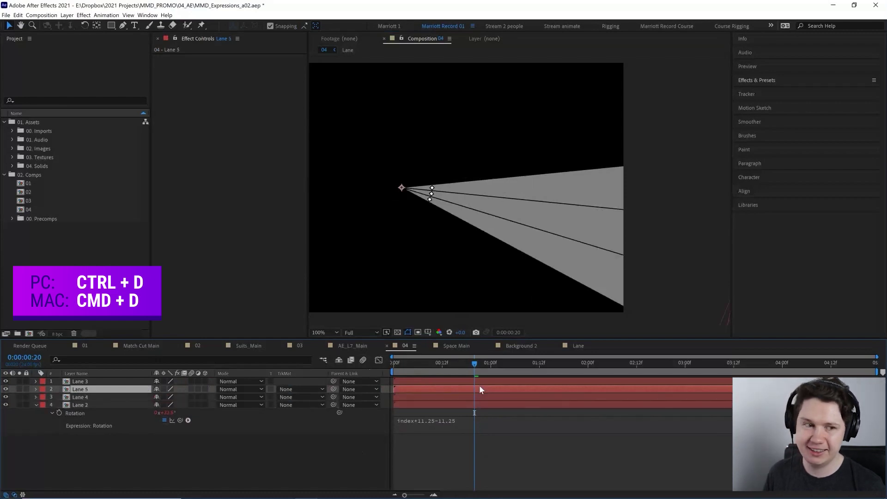
pyautogui.hotkey('ctrl', 'd')
pyautogui.hotkey('ctrl', 'd')
pyautogui.hotkey('ctrl', 'd')
pyautogui.hotkey('ctrl', 'd')
pyautogui.hotkey('ctrl', 'd')
pyautogui.hotkey('ctrl', 'd')
pyautogui.hotkey('ctrl', 'd')
pyautogui.hotkey('ctrl', 'd')
pyautogui.hotkey('ctrl', 'd')
pyautogui.hotkey('ctrl', 'd')
pyautogui.hotkey('ctrl', 'd')
pyautogui.hotkey('ctrl', 'd')
pyautogui.hotkey('ctrl', 'd')
pyautogui.hotkey('ctrl', 'd')
pyautogui.hotkey('ctrl', 'd')
pyautogui.hotkey('ctrl', 'd')
pyautogui.hotkey('ctrl', 'd')
pyautogui.hotkey('ctrl', 'd')
pyautogui.hotkey('ctrl', 'd')
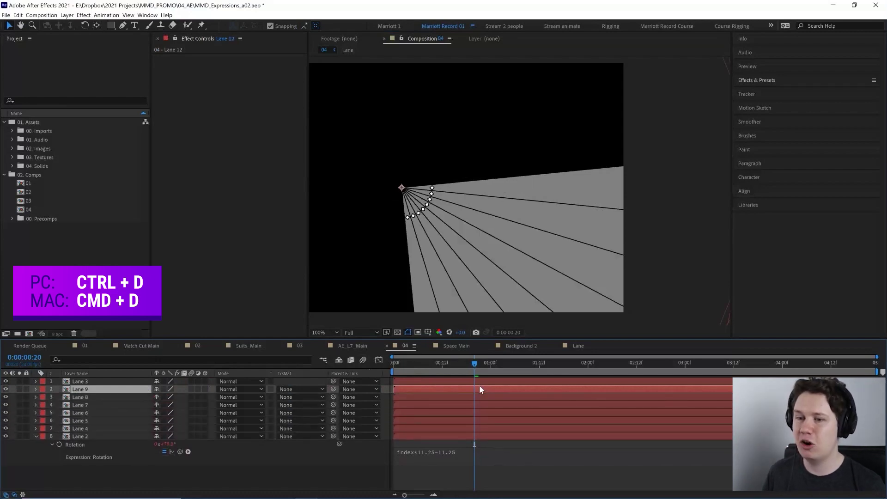
pyautogui.hotkey('ctrl', 'd')
pyautogui.hotkey('ctrl', 'd')
pyautogui.hotkey('ctrl', 'd')
pyautogui.hotkey('ctrl', 'd')
pyautogui.hotkey('ctrl', 'd')
pyautogui.hotkey('ctrl', 'd')
pyautogui.scroll(-2, 493, 298)
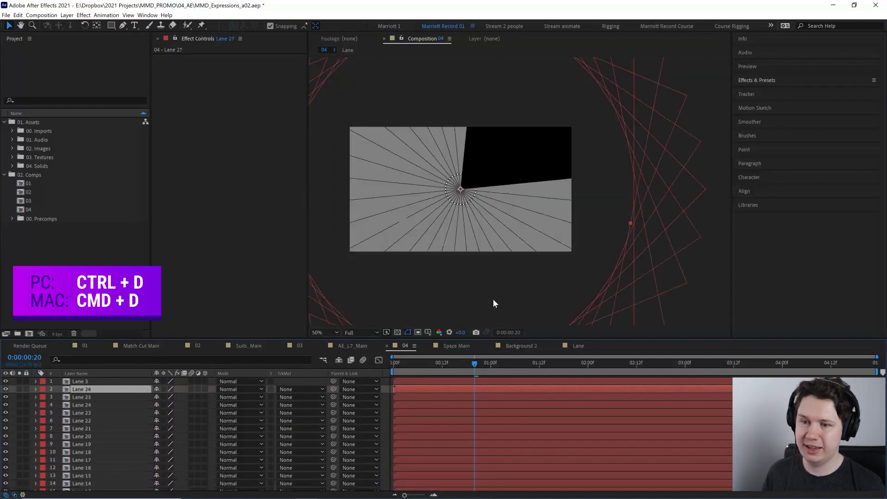
pyautogui.hotkey('ctrl', 'd')
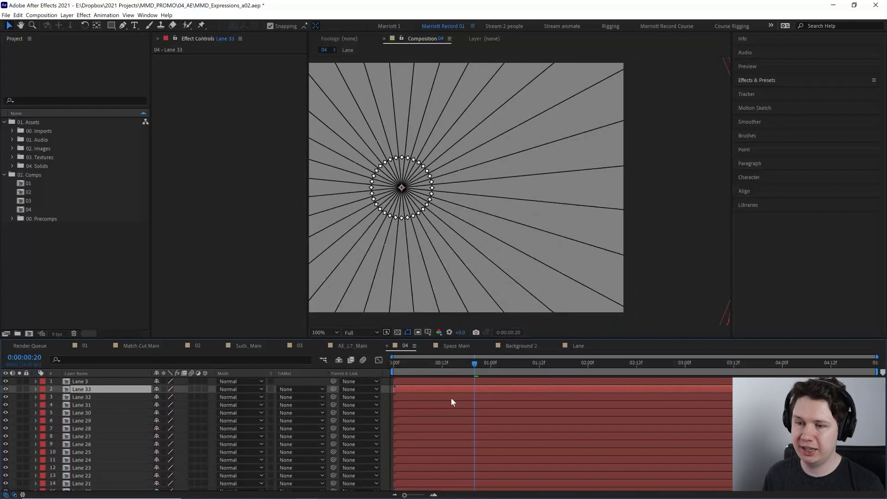
pyautogui.moveTo(428, 362); pyautogui.dragTo(376, 362)
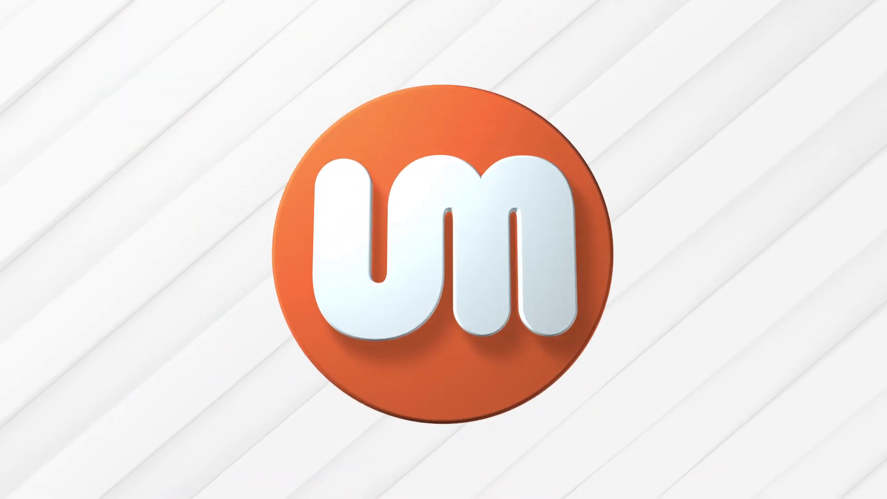